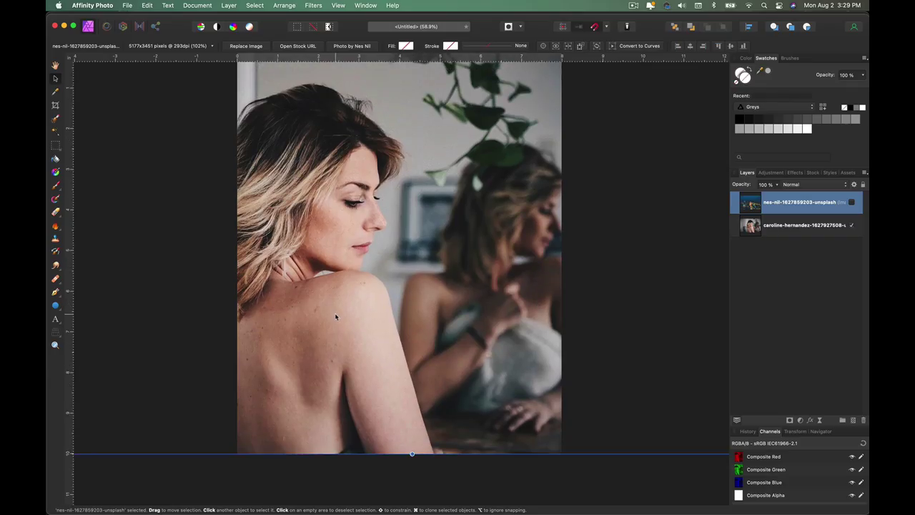
{"action": "scroll", "coordinate": [335, 316], "scroll_direction": "up", "scroll_amount": 2}
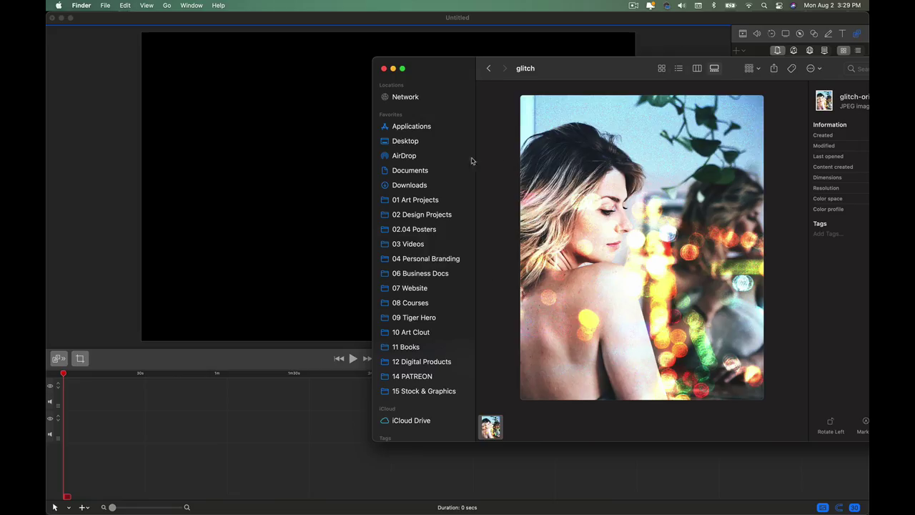
- Close the empty video project window and open glitch-original.jpg from the glitch folder as text in TextEdit
{"action": "left_click", "coordinate": [52, 17]}
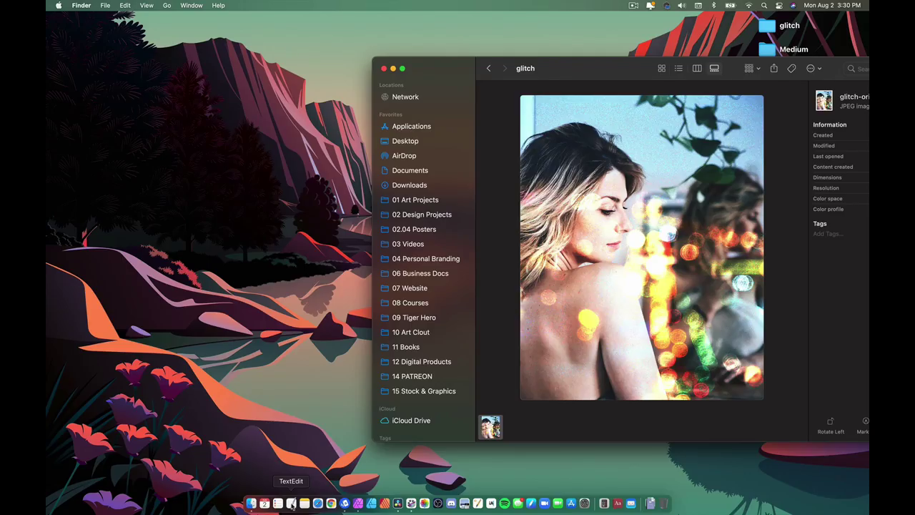
{"action": "left_click", "coordinate": [291, 503]}
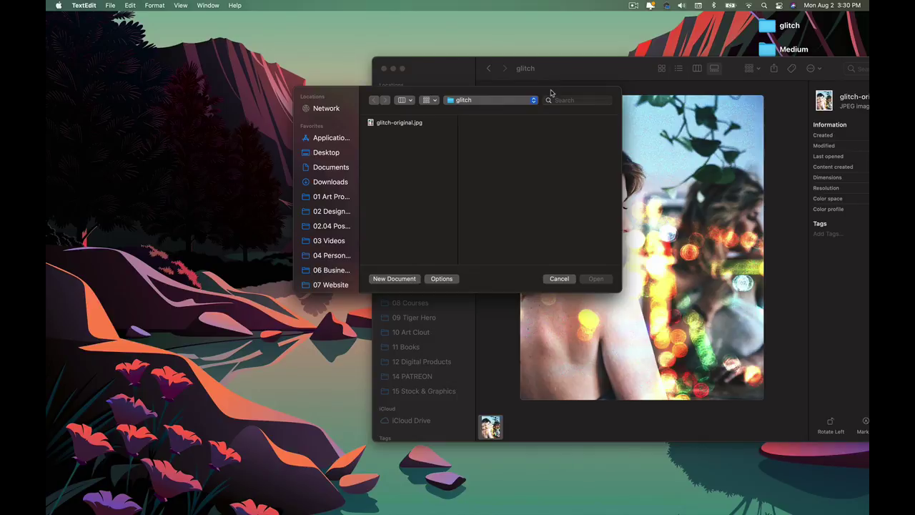
{"action": "left_click_drag", "start_coordinate": [548, 91], "coordinate": [398, 66]}
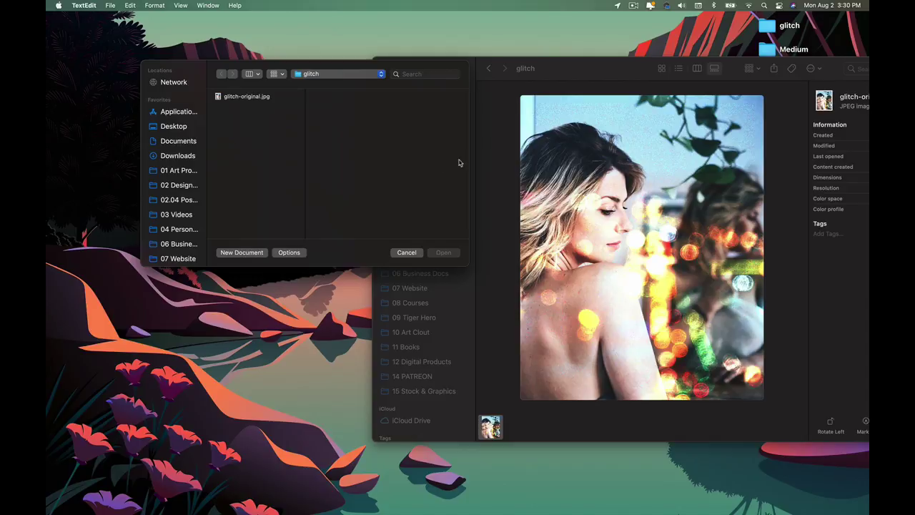
{"action": "left_click", "coordinate": [406, 253]}
{"action": "left_click", "coordinate": [533, 436]}
{"action": "left_click_drag", "start_coordinate": [508, 434], "coordinate": [291, 506]}
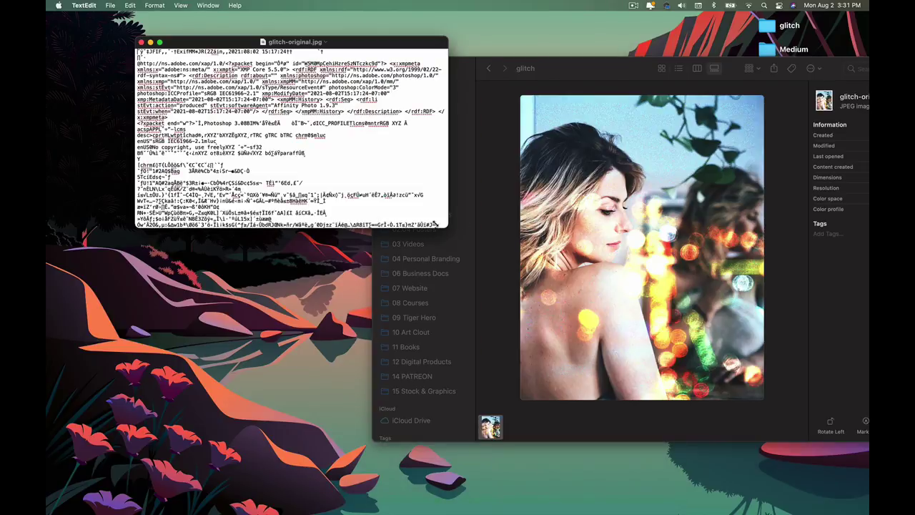
- Lengthen the text window to nearly the full screen height and look through the beginning of the image's code
{"action": "left_click_drag", "start_coordinate": [442, 225], "coordinate": [452, 475]}
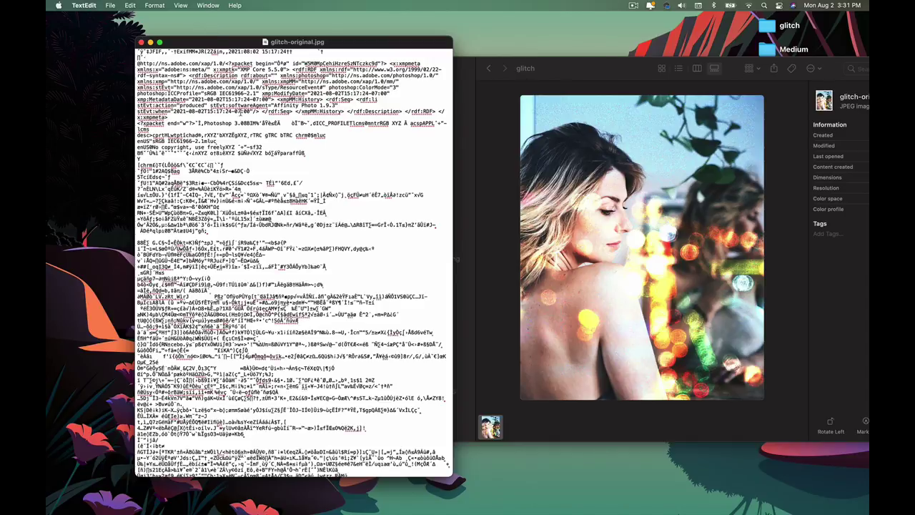
{"action": "scroll", "coordinate": [289, 174], "scroll_direction": "up", "scroll_amount": 2}
{"action": "scroll", "coordinate": [299, 232], "scroll_direction": "down", "scroll_amount": 2}
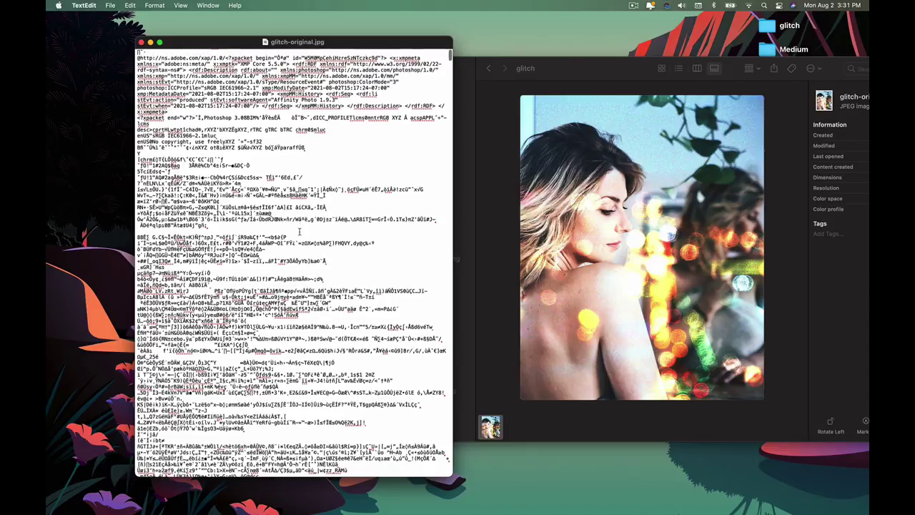
{"action": "scroll", "coordinate": [284, 224], "scroll_direction": "down", "scroll_amount": 15}
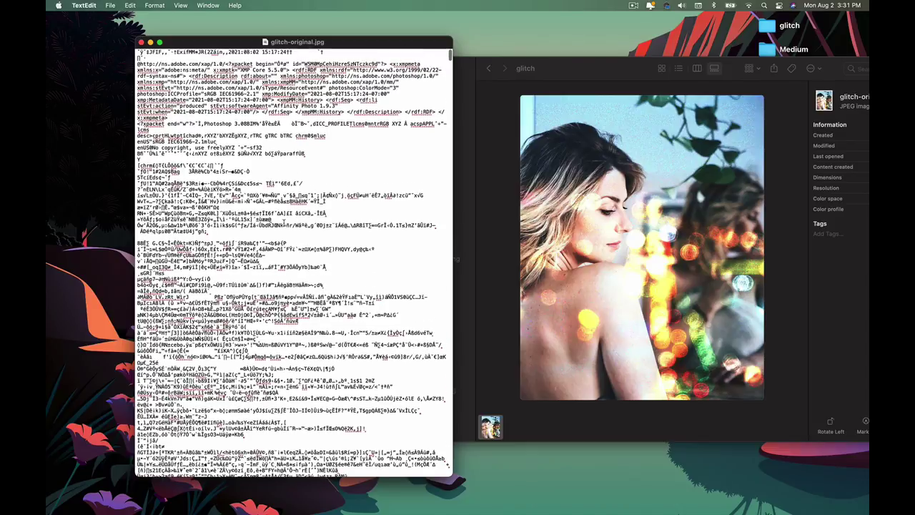
{"action": "scroll", "coordinate": [284, 224], "scroll_direction": "down", "scroll_amount": 20}
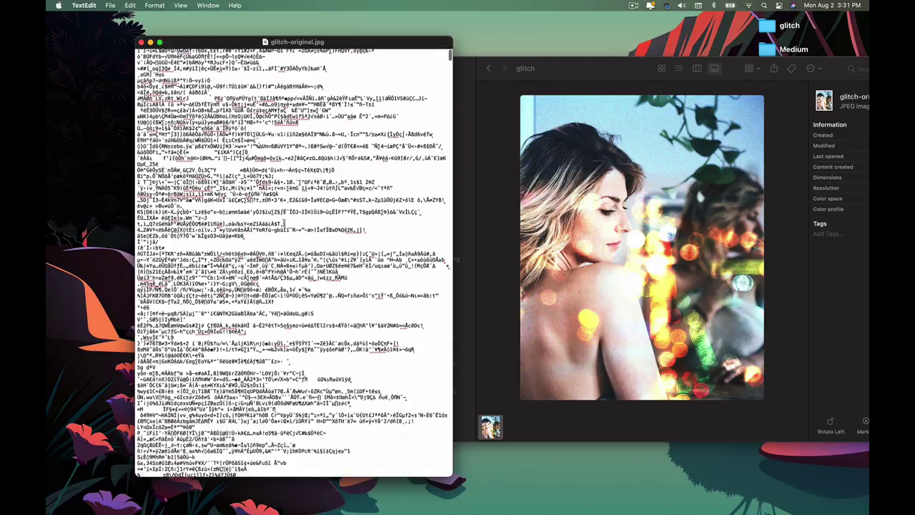
{"action": "scroll", "coordinate": [283, 223], "scroll_direction": "up", "scroll_amount": 20}
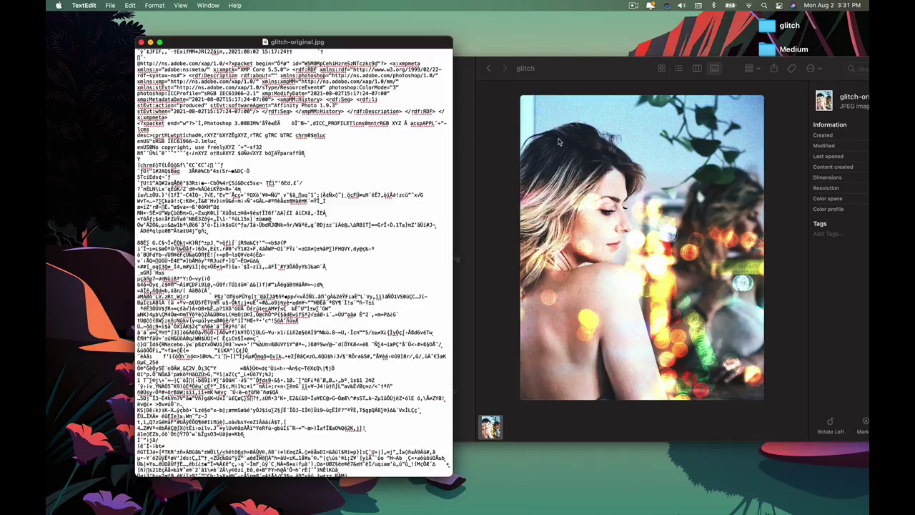
{"action": "scroll", "coordinate": [250, 154], "scroll_direction": "up", "scroll_amount": 2}
- Try to delete a block of about nine lines of code near the start of the file and save it
{"action": "left_click_drag", "start_coordinate": [330, 242], "coordinate": [179, 178]}
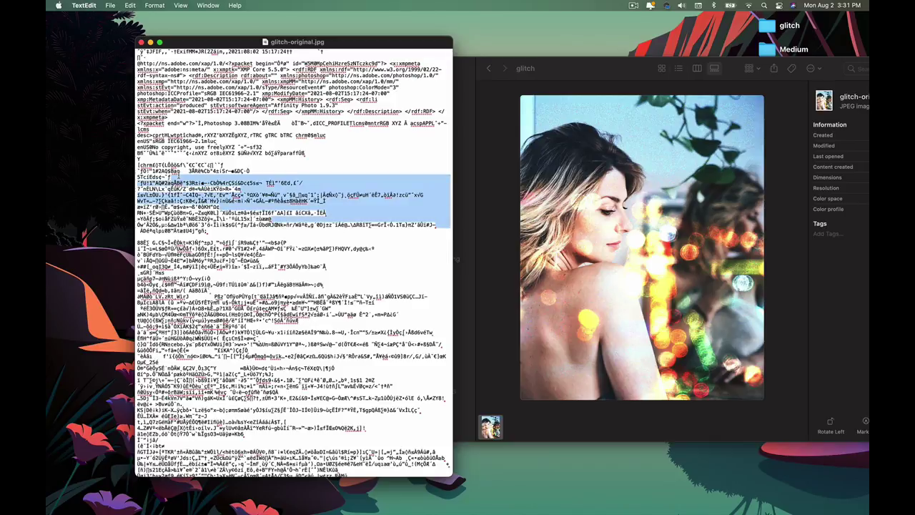
{"action": "key", "text": "BackSpace"}
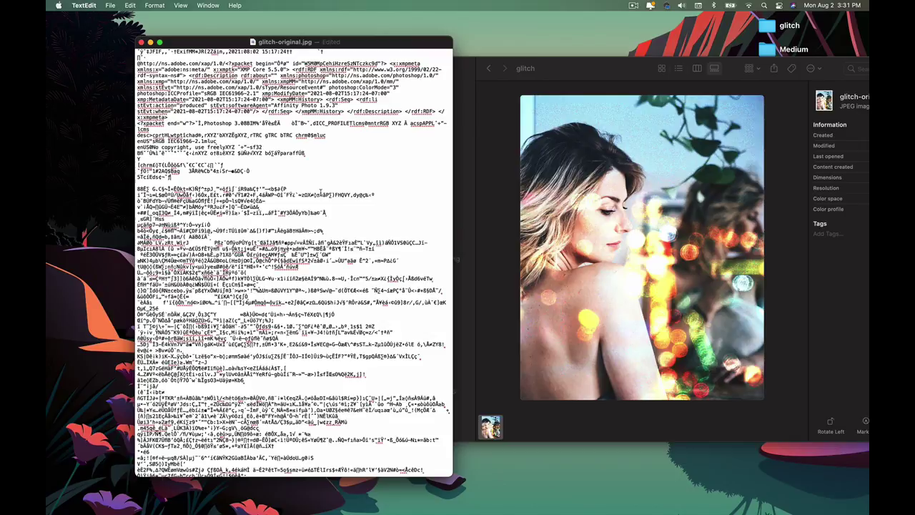
{"action": "key", "text": "super+s"}
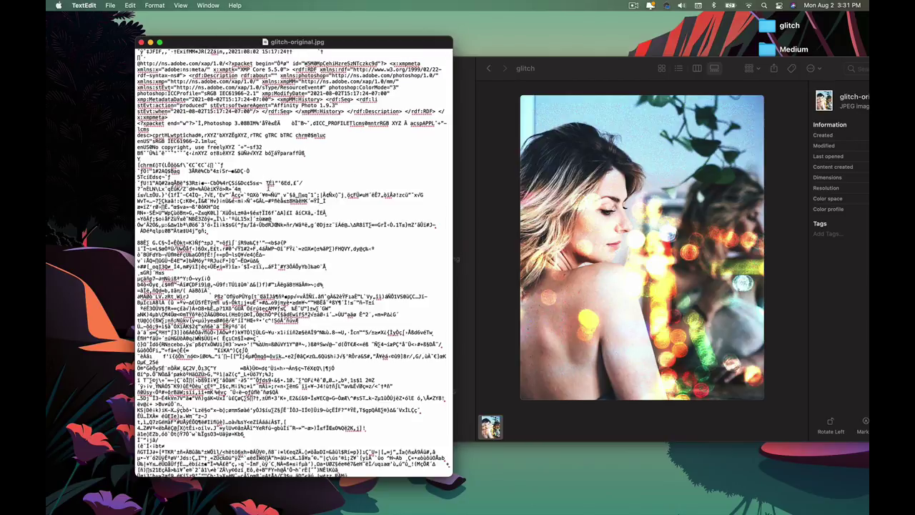
- Cut a block of about 14 lines of code a few screens below the header and save the image file
{"action": "scroll", "coordinate": [269, 187], "scroll_direction": "down", "scroll_amount": 10}
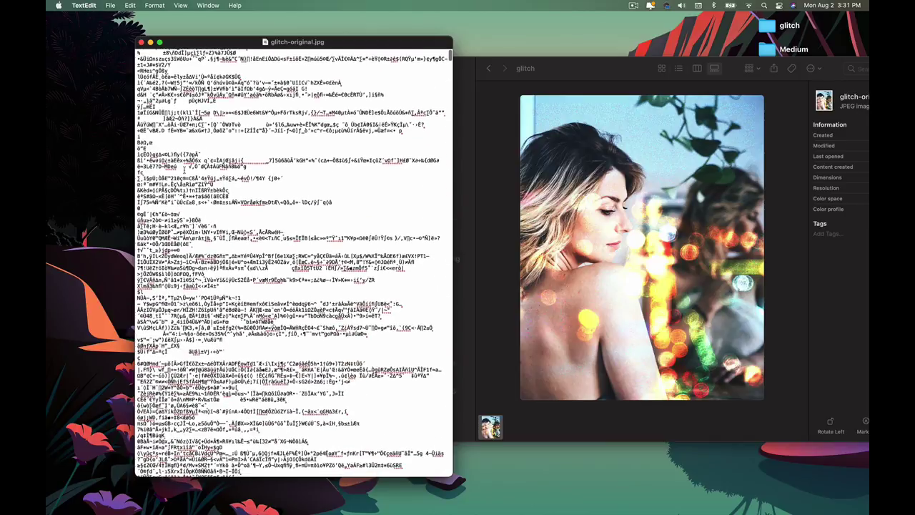
{"action": "left_click_drag", "start_coordinate": [179, 196], "coordinate": [293, 279]}
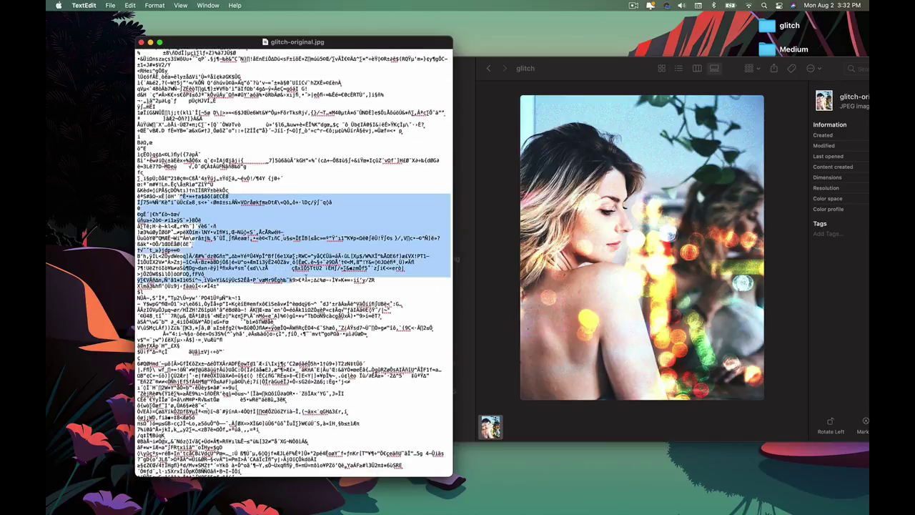
{"action": "key", "text": "super+x"}
{"action": "key", "text": "super+s"}
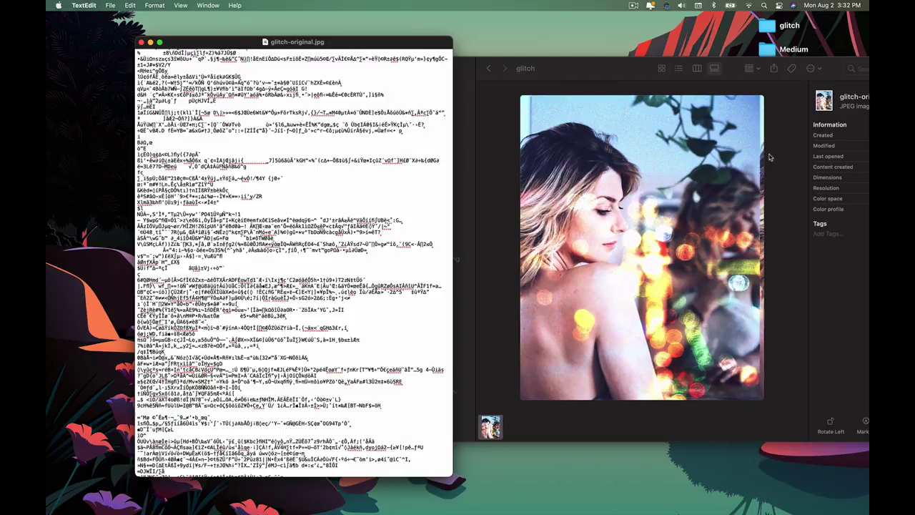
- Try to delete a block of about five lines of code further down and save the file
{"action": "scroll", "coordinate": [207, 303], "scroll_direction": "down", "scroll_amount": 5}
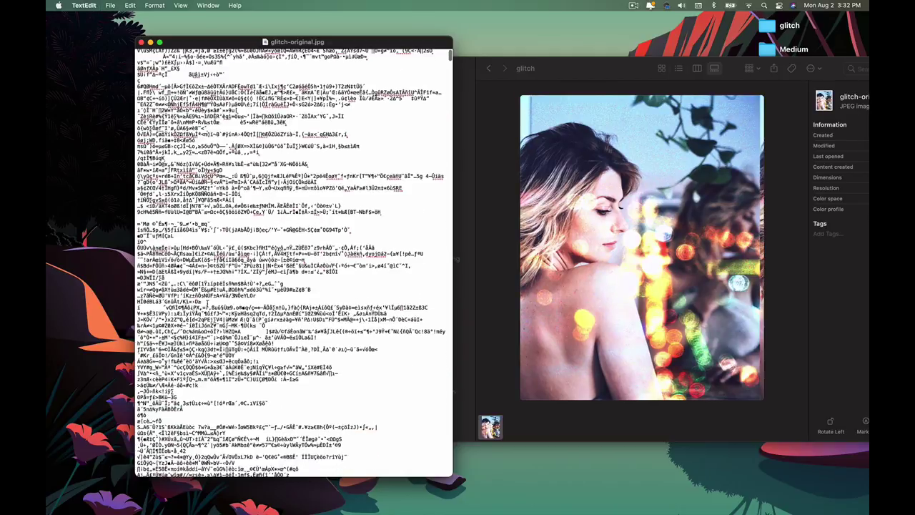
{"action": "left_click_drag", "start_coordinate": [183, 319], "coordinate": [275, 344]}
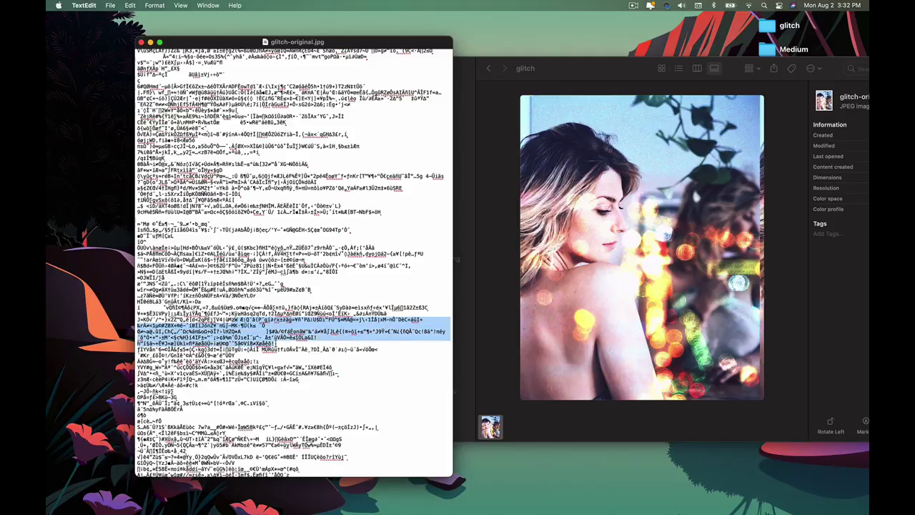
{"action": "key", "text": "BackSpace"}
{"action": "key", "text": "super+s"}
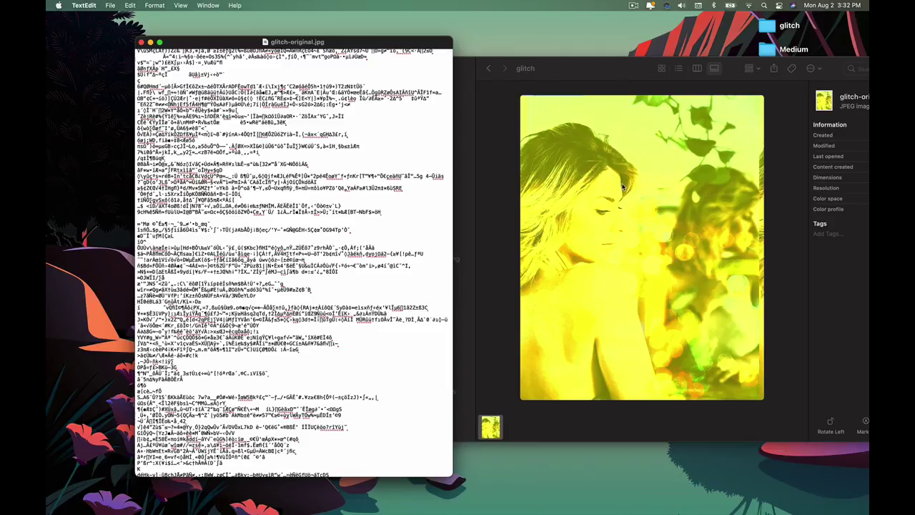
- Undo the last deletion of code and save the image file again
{"action": "key", "text": "super+z"}
{"action": "key", "text": "super+s"}
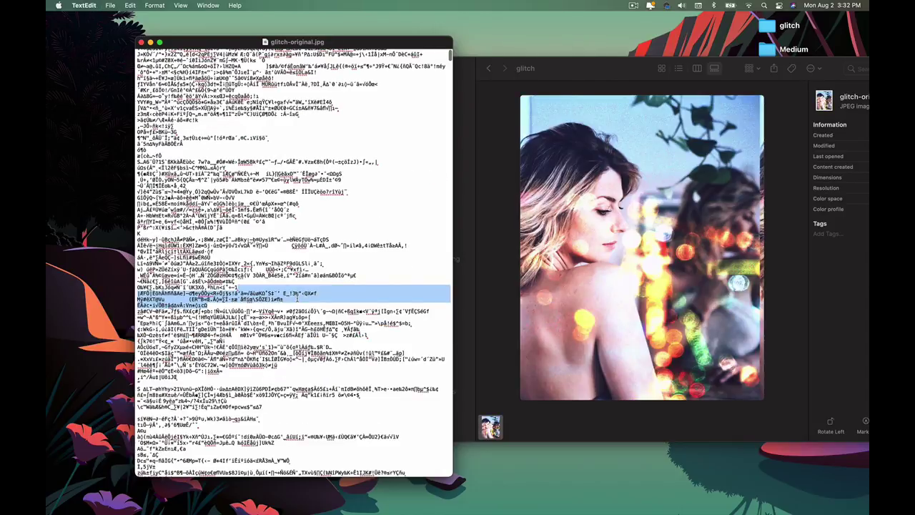
{"action": "key", "text": "BackSpace"}
{"action": "key", "text": "super+s"}
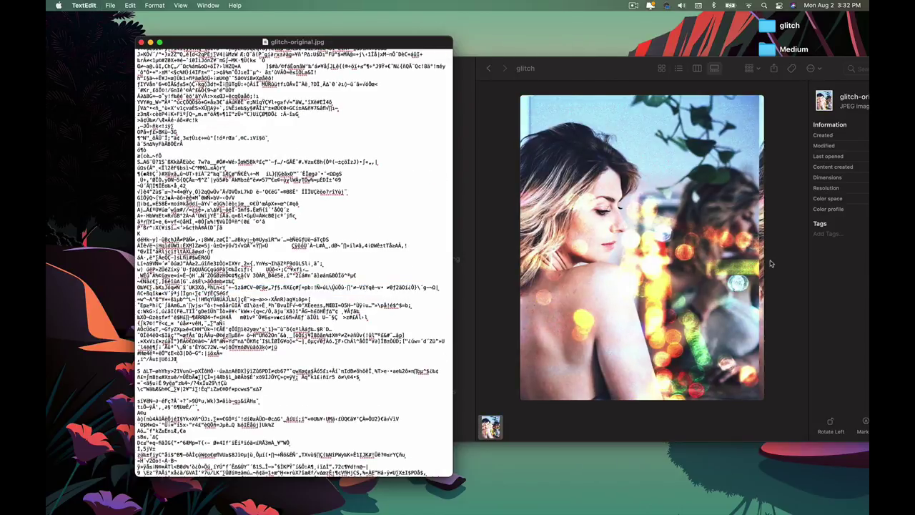
- Delete a small block of about three lines of code further down and save the image file
{"action": "scroll", "coordinate": [169, 228], "scroll_direction": "down", "scroll_amount": 10}
{"action": "left_click_drag", "start_coordinate": [238, 189], "coordinate": [259, 201]}
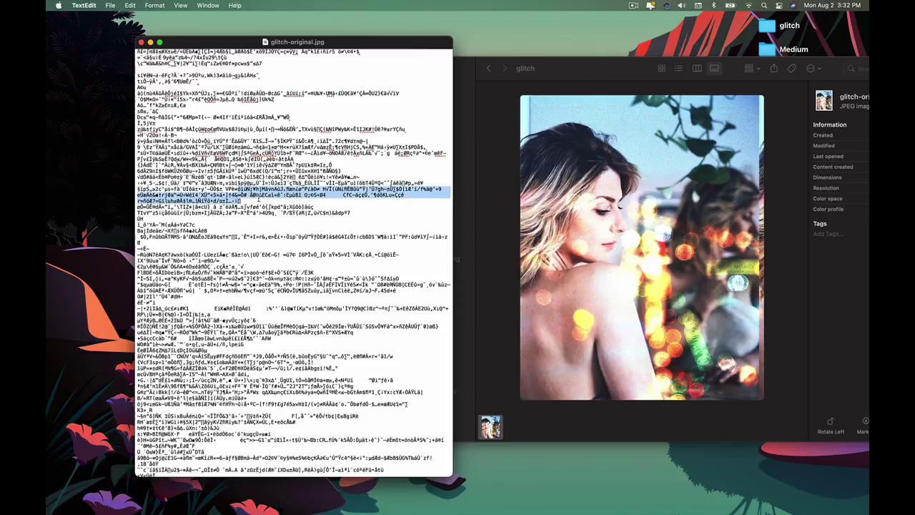
{"action": "key", "text": "BackSpace"}
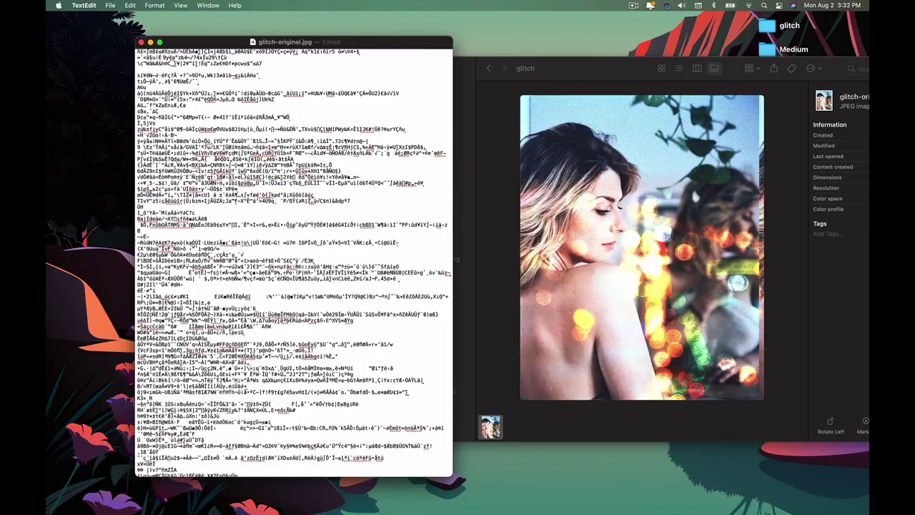
{"action": "key", "text": "super+s"}
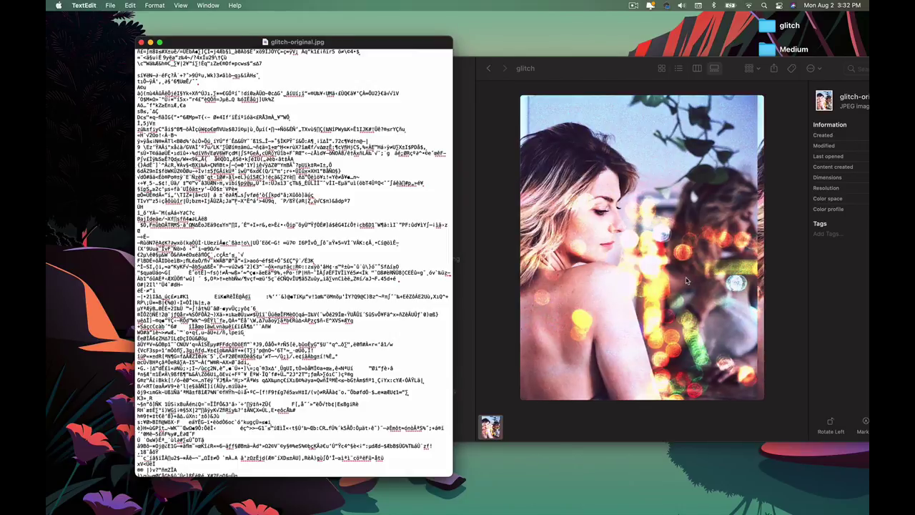
- Try to delete a large block of about 30 lines further down, save, then undo the deletion and save again
{"action": "scroll", "coordinate": [286, 258], "scroll_direction": "down", "scroll_amount": 20}
{"action": "left_click_drag", "start_coordinate": [279, 197], "coordinate": [278, 402]}
{"action": "key", "text": "BackSpace"}
{"action": "key", "text": "super+s"}
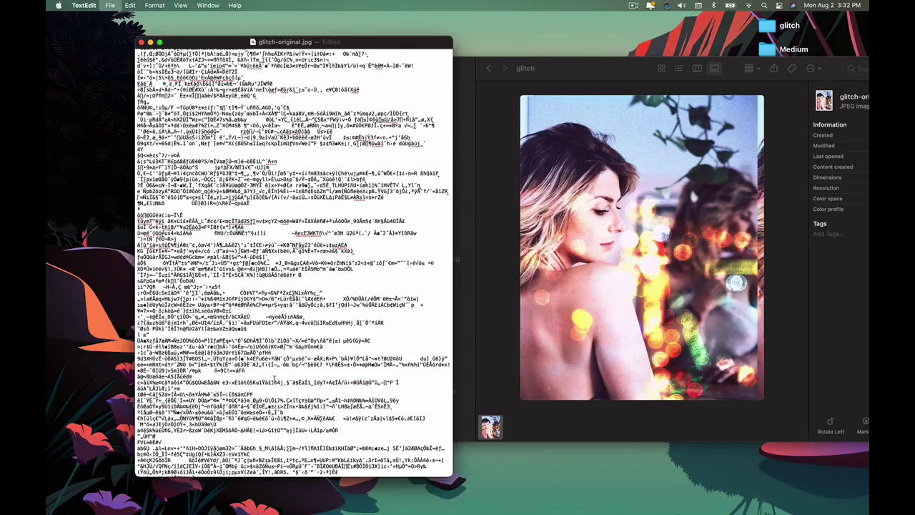
{"action": "key", "text": "super+z"}
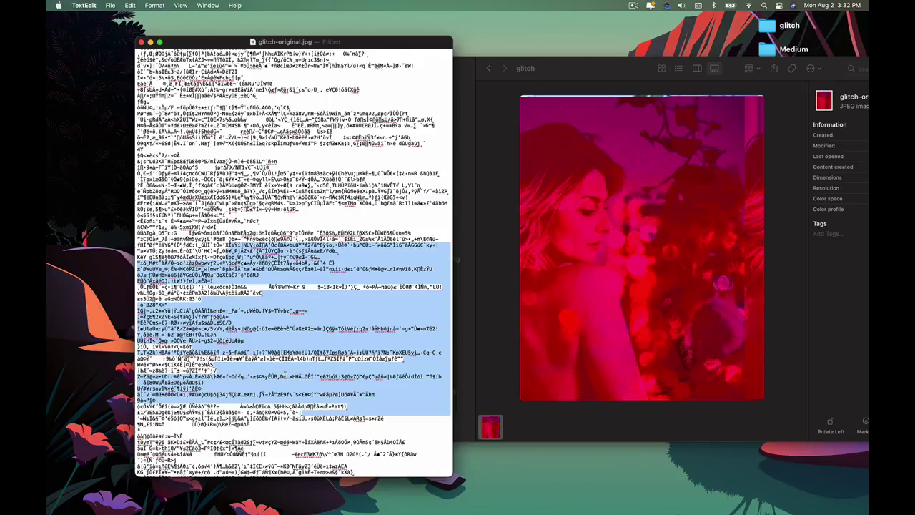
{"action": "key", "text": "super+s"}
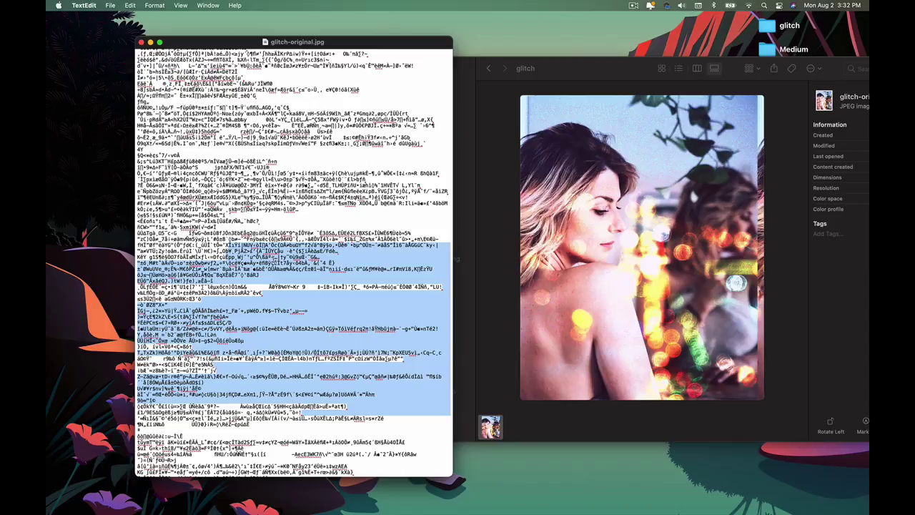
- Delete a block of about 16 lines of code in the same part of the file and save it
{"action": "left_click_drag", "start_coordinate": [185, 233], "coordinate": [313, 329]}
{"action": "key", "text": "BackSpace"}
{"action": "key", "text": "super+s"}
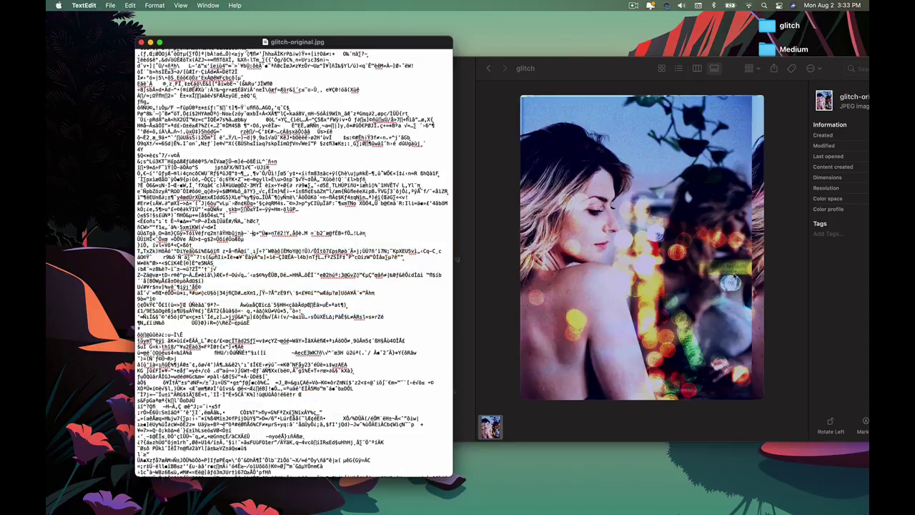
- Cut a block of about five lines of code further down the file
{"action": "scroll", "coordinate": [305, 321], "scroll_direction": "down", "scroll_amount": 15}
{"action": "left_click_drag", "start_coordinate": [305, 321], "coordinate": [257, 273]}
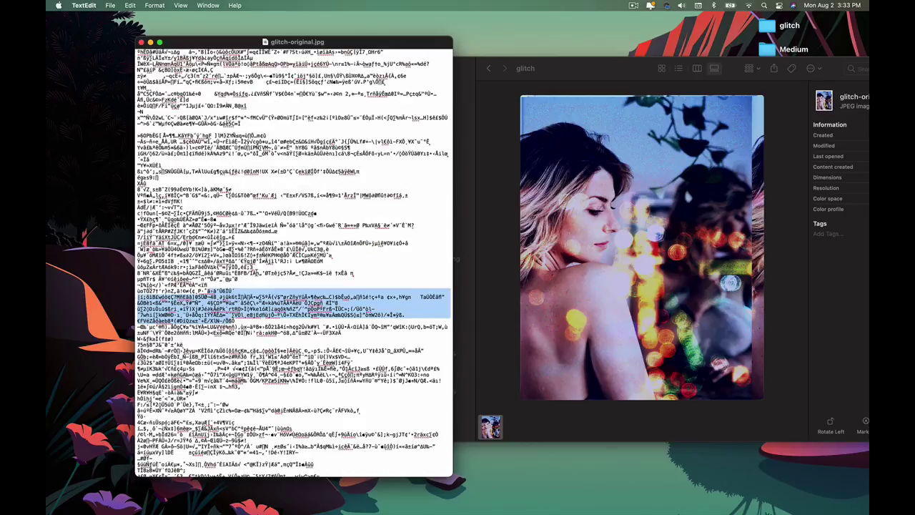
{"action": "key", "text": "BackSpace"}
{"action": "scroll", "coordinate": [293, 264], "scroll_direction": "up", "scroll_amount": 15}
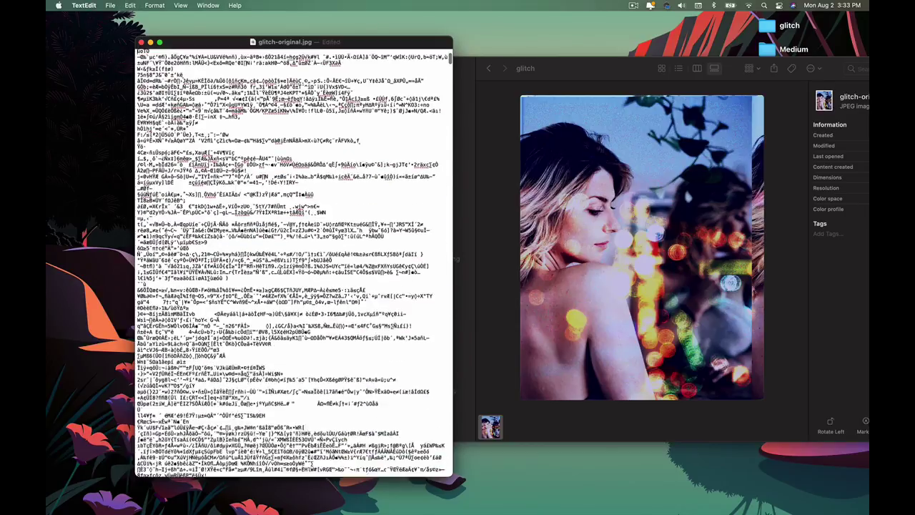
- Paste the cut block of code three times in a row at another place in the file and save it
{"action": "scroll", "coordinate": [284, 264], "scroll_direction": "down", "scroll_amount": 10}
{"action": "left_click_drag", "start_coordinate": [282, 256], "coordinate": [286, 293]}
{"action": "key", "text": "super+v"}
{"action": "key", "text": "super+v"}
{"action": "key", "text": "super+v"}
{"action": "key", "text": "super+s"}
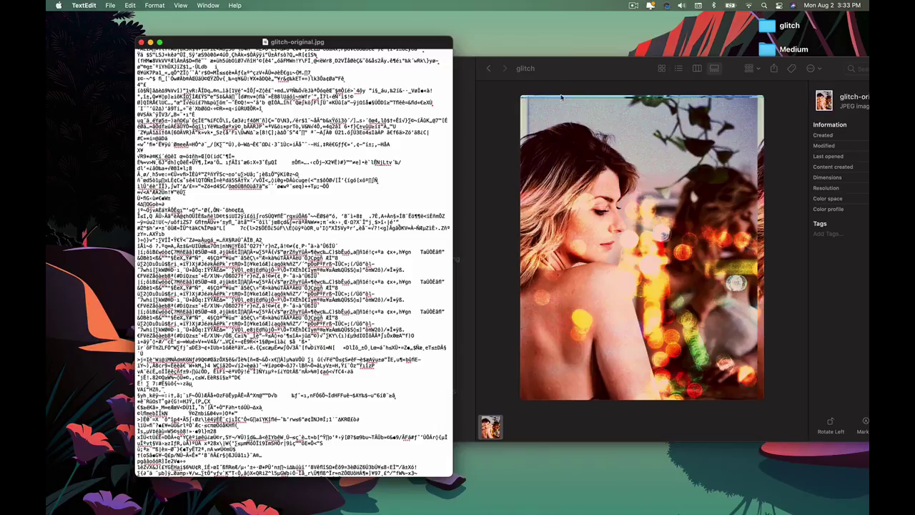
- Delete a block of about ten lines of code much further down the file and save the image
{"action": "scroll", "coordinate": [294, 265], "scroll_direction": "up", "scroll_amount": 10}
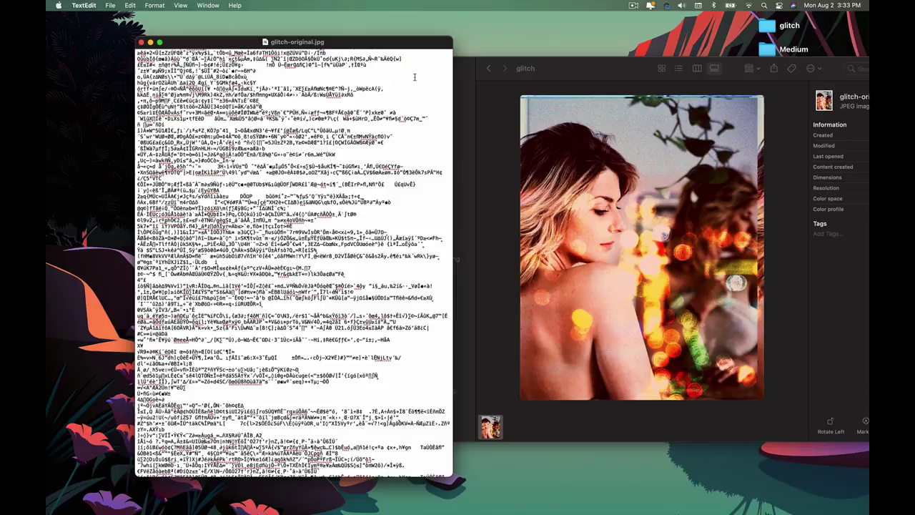
{"action": "scroll", "coordinate": [339, 144], "scroll_direction": "down", "scroll_amount": 15}
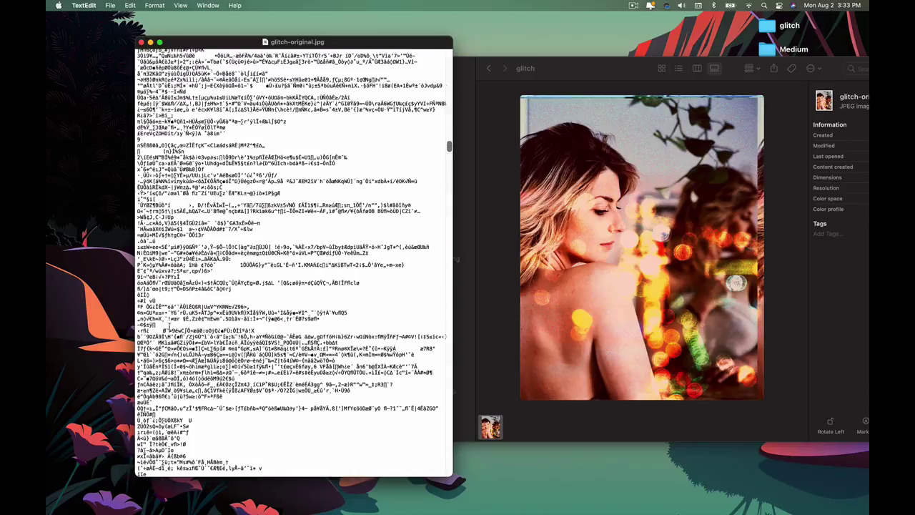
{"action": "left_click_drag", "start_coordinate": [189, 330], "coordinate": [263, 390]}
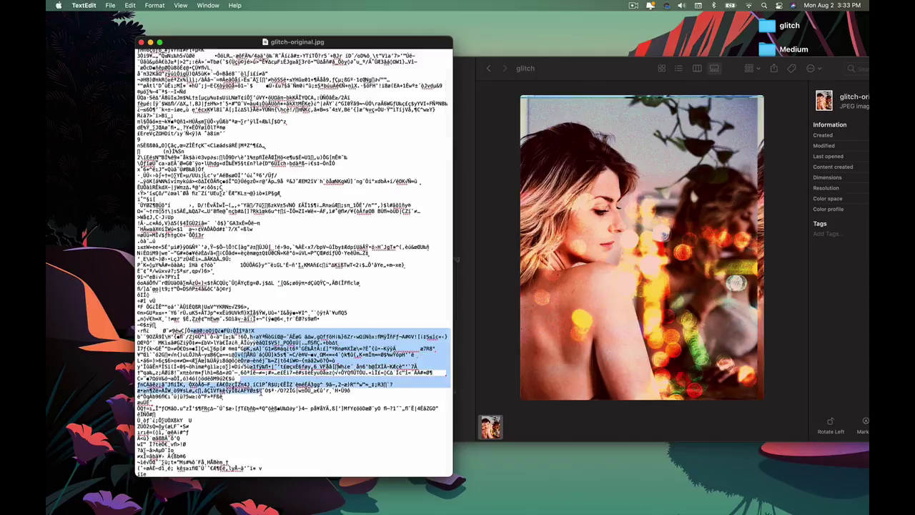
{"action": "key", "text": "BackSpace"}
{"action": "key", "text": "super+s"}
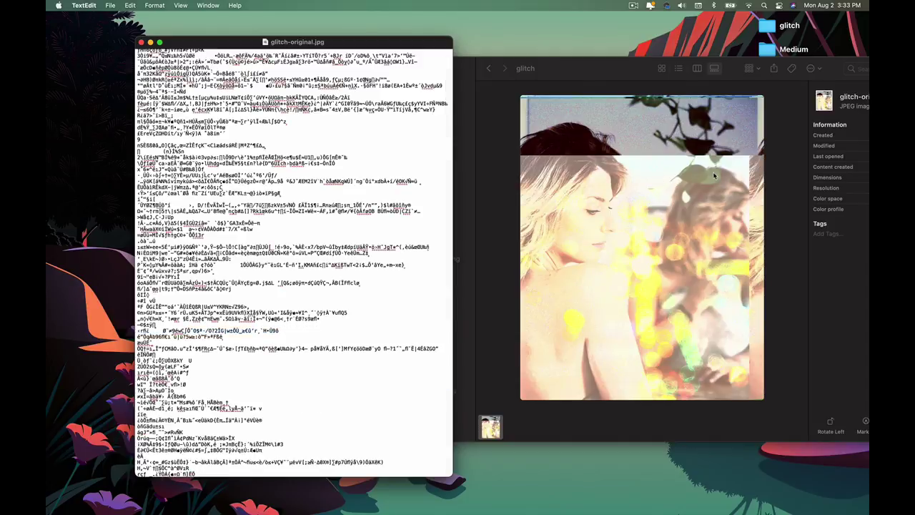
- Undo the last deletion, delete only about one line of code in the same place, and save the file
{"action": "key", "text": "super+z"}
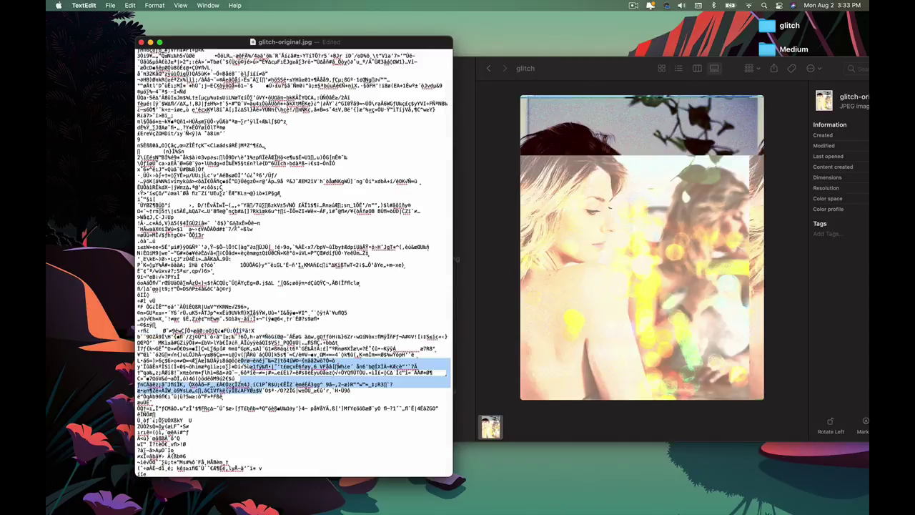
{"action": "key", "text": "super+s"}
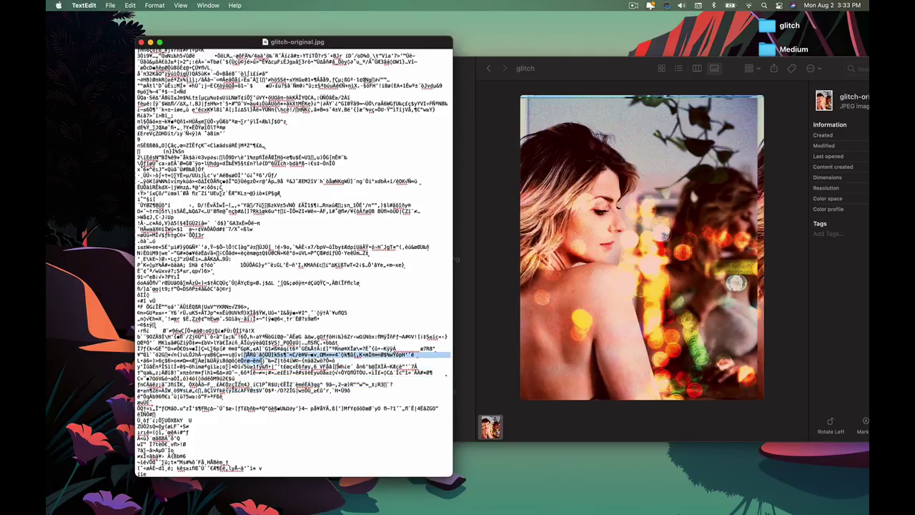
{"action": "key", "text": "BackSpace"}
{"action": "key", "text": "super+s"}
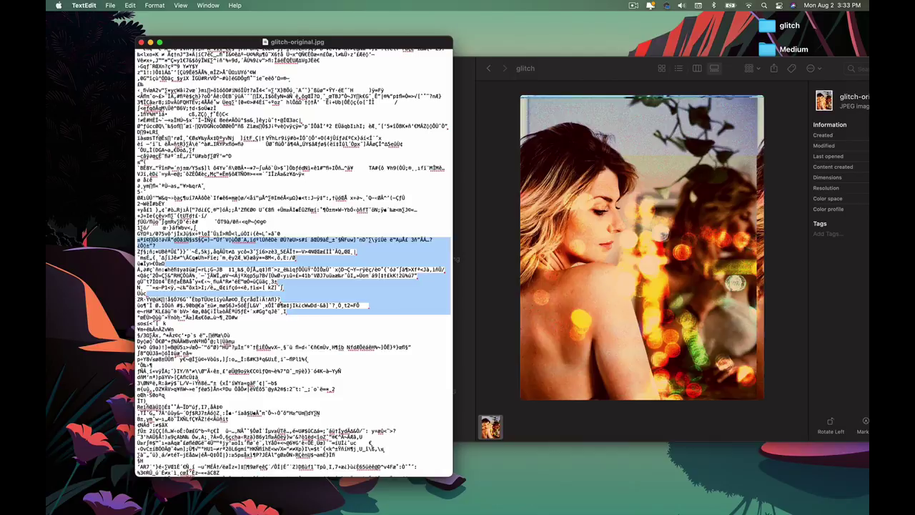
- Delete a block of about 13 lines of code elsewhere in the file and save it
{"action": "key", "text": "BackSpace"}
{"action": "key", "text": "super+s"}
- Paste the copied code further down the file and save the image
{"action": "scroll", "coordinate": [228, 242], "scroll_direction": "down", "scroll_amount": 5}
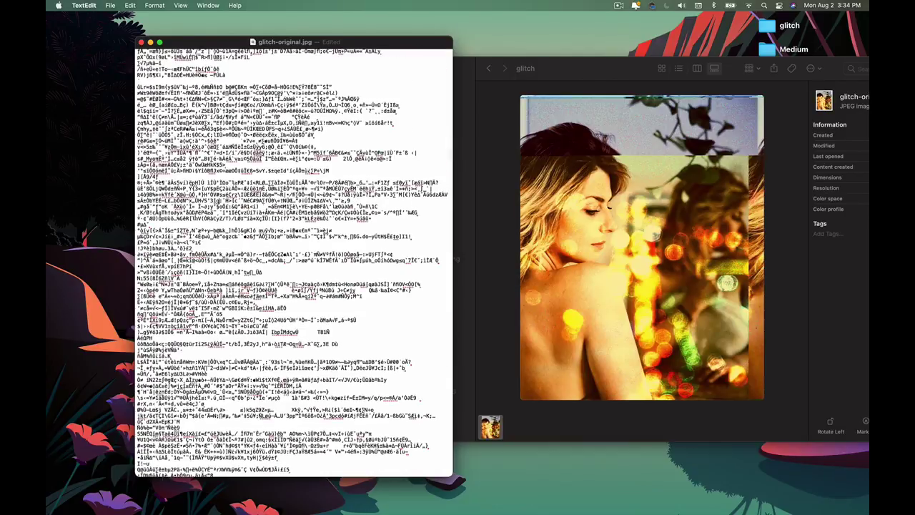
{"action": "key", "text": "super+s"}
{"action": "key", "text": "super+v"}
{"action": "key", "text": "super+s"}
- Replace a block of about three lines of code slightly further down with the copied code and save
{"action": "scroll", "coordinate": [227, 321], "scroll_direction": "down", "scroll_amount": 5}
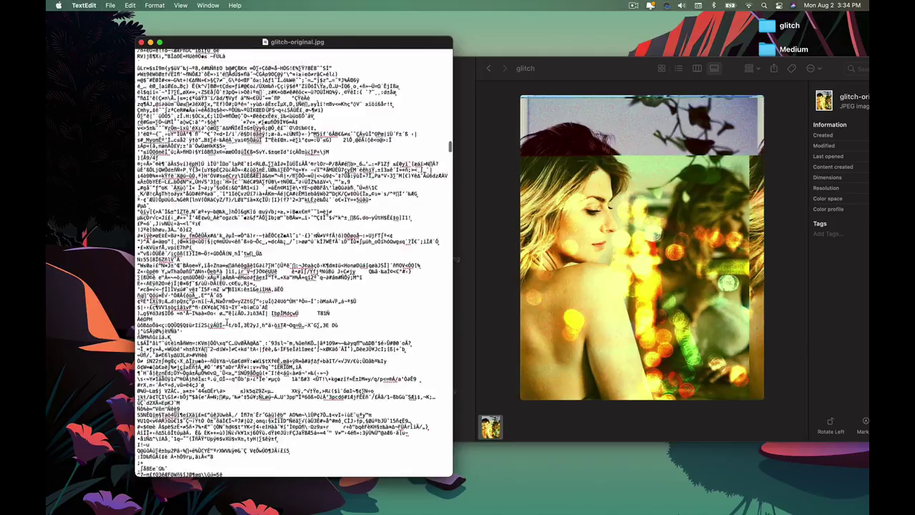
{"action": "triple_click", "coordinate": [259, 309]}
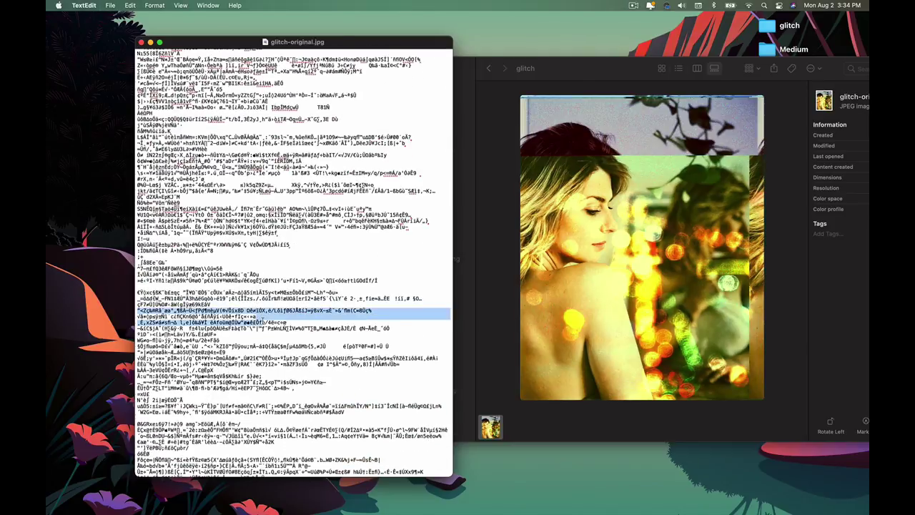
{"action": "key", "text": "super+v"}
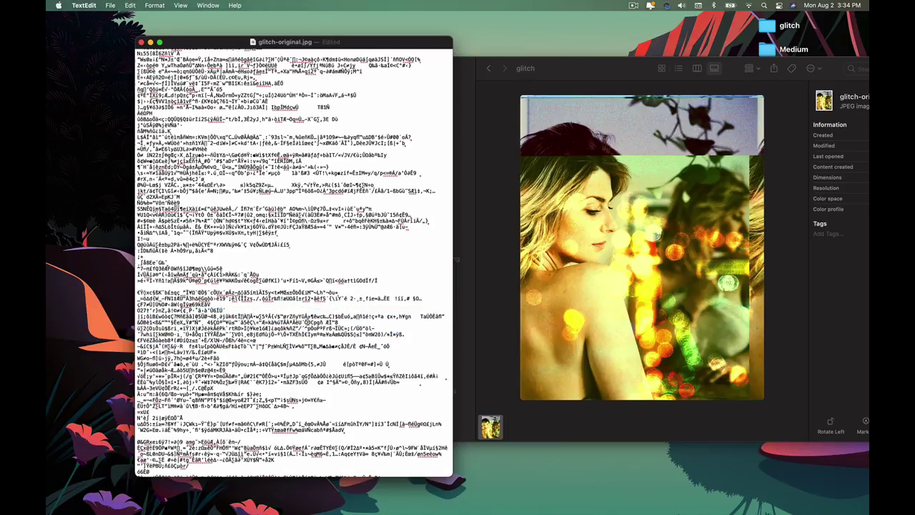
{"action": "key", "text": "super+s"}
- Delete a block of about nine lines of code much further down the file and save it
{"action": "scroll", "coordinate": [243, 286], "scroll_direction": "down", "scroll_amount": 5}
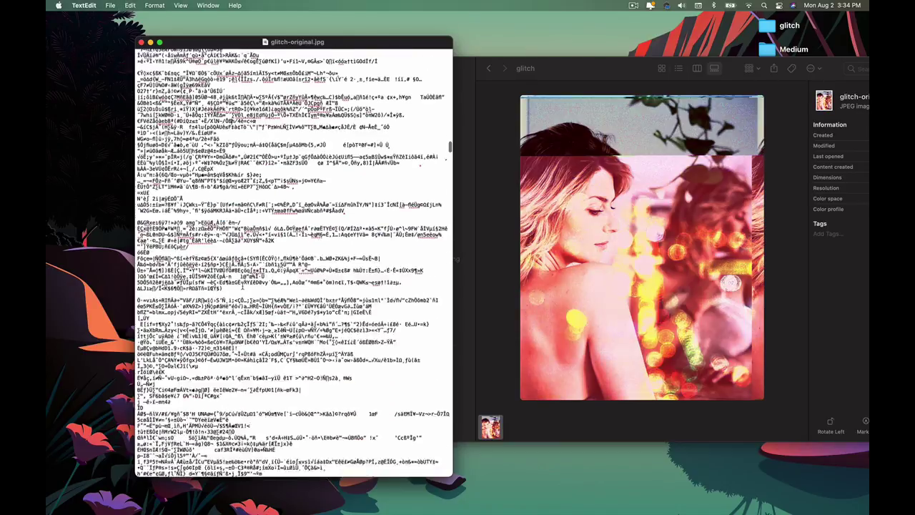
{"action": "scroll", "coordinate": [243, 286], "scroll_direction": "down", "scroll_amount": 5}
{"action": "scroll", "coordinate": [372, 212], "scroll_direction": "down", "scroll_amount": 10}
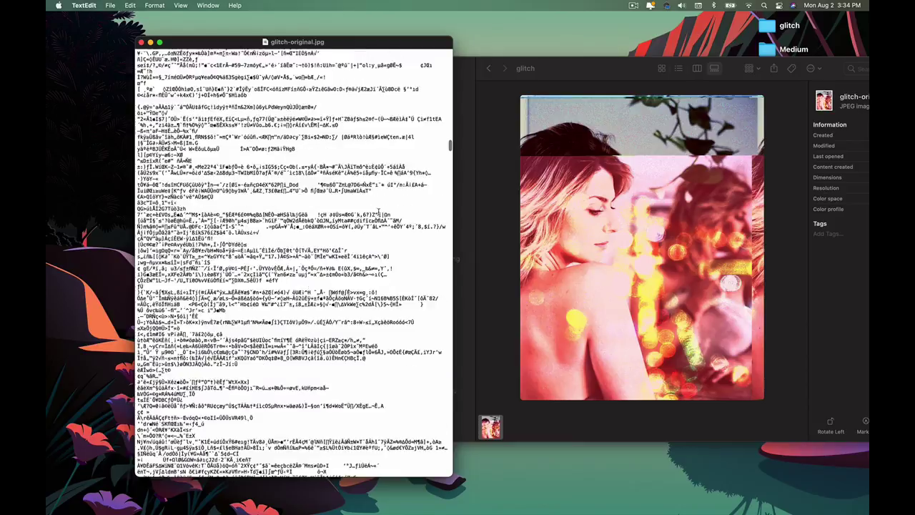
{"action": "left_click_drag", "start_coordinate": [450, 234], "coordinate": [450, 265]}
{"action": "left_click_drag", "start_coordinate": [280, 247], "coordinate": [324, 294]}
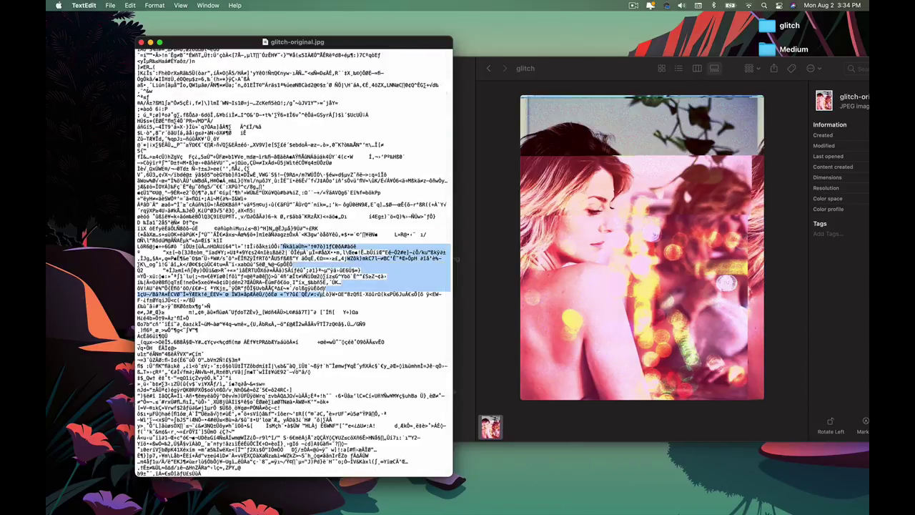
{"action": "key", "text": "BackSpace"}
{"action": "key", "text": "super+s"}
- Paste the copied code three times in a row even further down the file and save
{"action": "left_click_drag", "start_coordinate": [450, 265], "coordinate": [449, 315]}
{"action": "left_click", "coordinate": [302, 386]}
{"action": "key", "text": "super+v"}
{"action": "key", "text": "super+v"}
{"action": "key", "text": "super+v"}
{"action": "key", "text": "super+s"}
- Delete a block of about four lines of code near the last edit and save the image
{"action": "left_click_drag", "start_coordinate": [138, 294], "coordinate": [285, 313]}
{"action": "key", "text": "BackSpace"}
{"action": "key", "text": "super+s"}
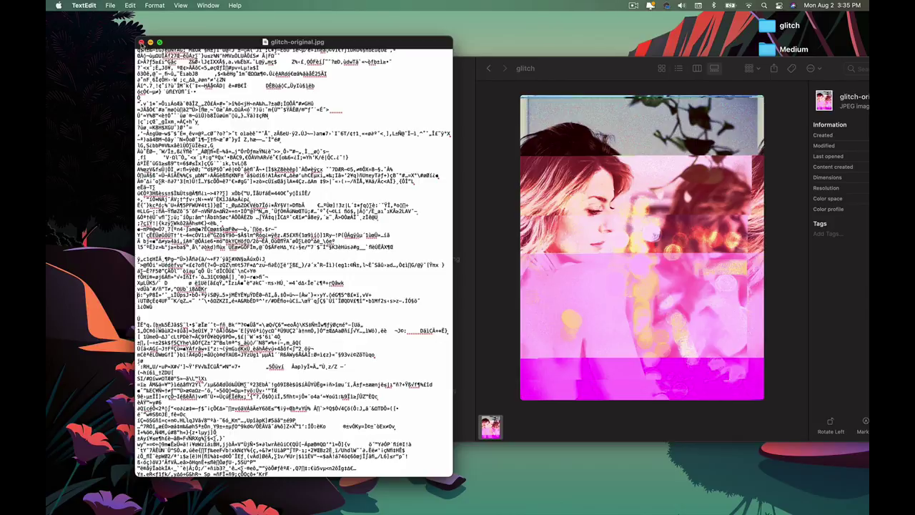
- Close the code file, rotate glitch-original.jpg 90° counterclockwise in Preview, and close the image
{"action": "left_click", "coordinate": [141, 42]}
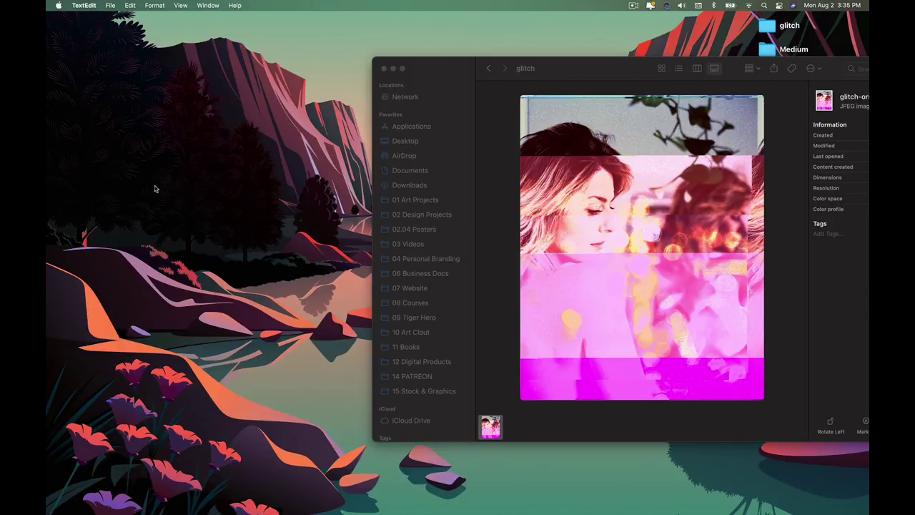
{"action": "key", "text": "super+q"}
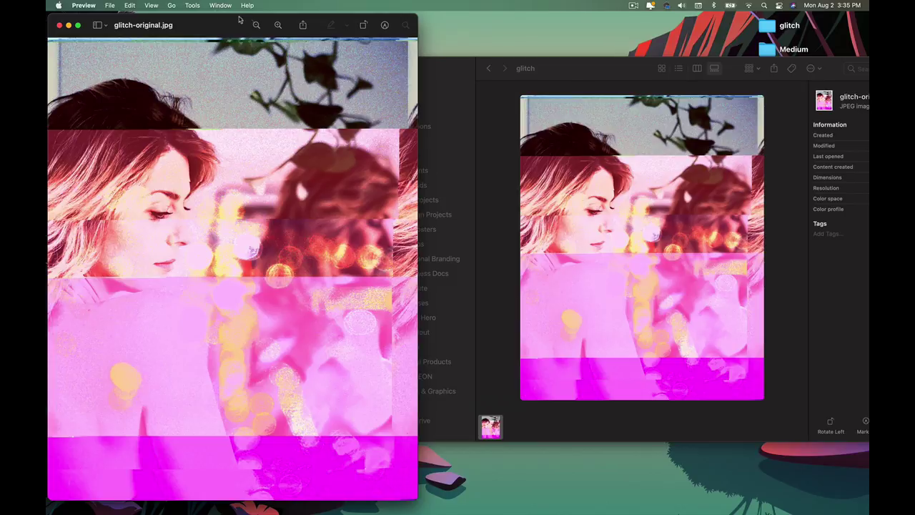
{"action": "left_click", "coordinate": [363, 25]}
{"action": "key", "text": "super+w"}
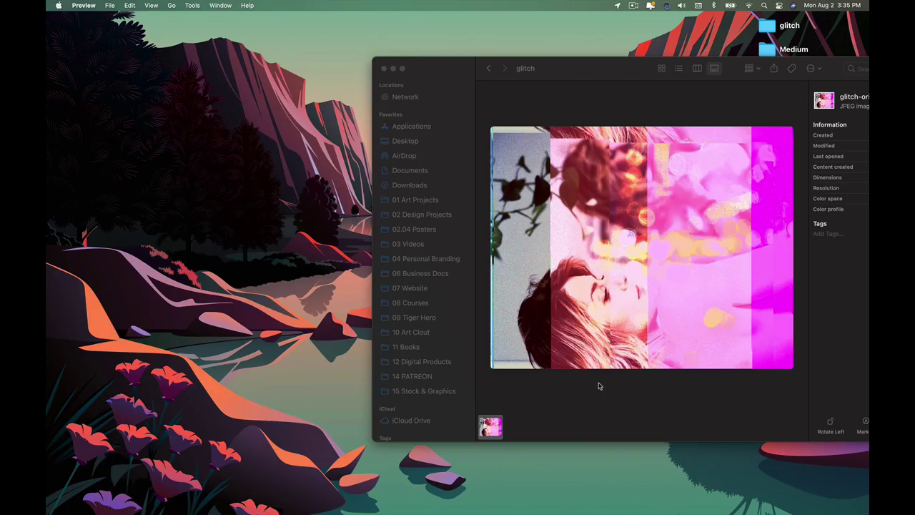
- Reopen the rotated glitch-original.jpg as code in TextEdit and enlarge its window to show more lines
{"action": "left_click_drag", "start_coordinate": [491, 427], "coordinate": [284, 510]}
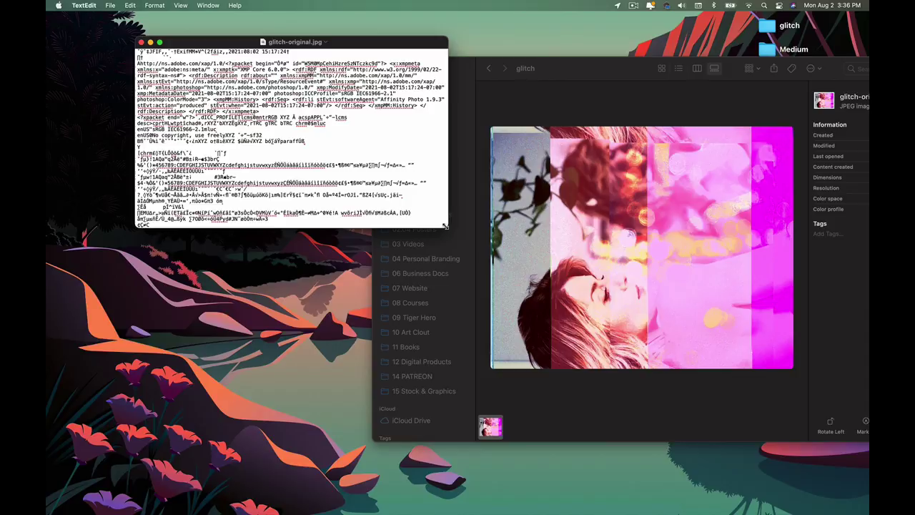
{"action": "left_click_drag", "start_coordinate": [445, 226], "coordinate": [436, 490]}
{"action": "scroll", "coordinate": [334, 217], "scroll_direction": "down", "scroll_amount": 5}
{"action": "scroll", "coordinate": [335, 218], "scroll_direction": "up", "scroll_amount": 5}
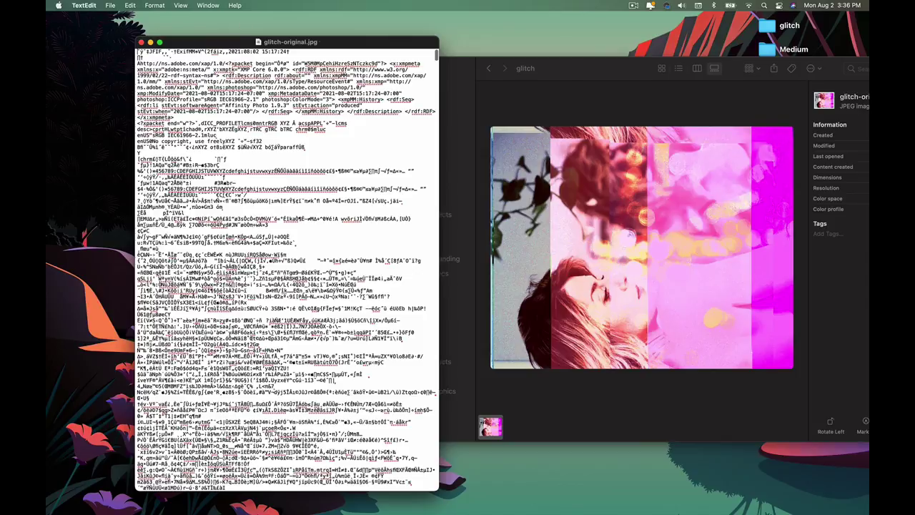
- Delete a block of about 12 lines of code well below the file header and save the rotated image
{"action": "scroll", "coordinate": [286, 269], "scroll_direction": "down", "scroll_amount": 10}
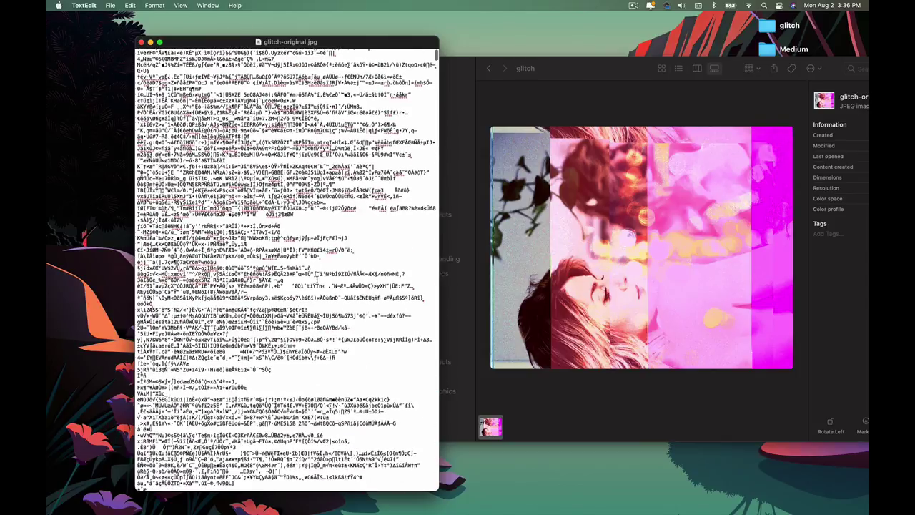
{"action": "scroll", "coordinate": [316, 279], "scroll_direction": "down", "scroll_amount": 8}
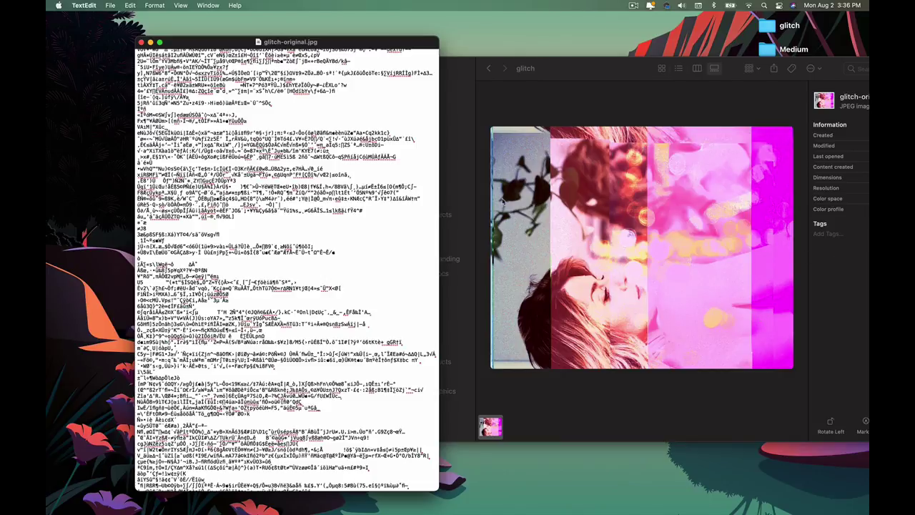
{"action": "scroll", "coordinate": [375, 183], "scroll_direction": "up", "scroll_amount": 3}
{"action": "left_click_drag", "start_coordinate": [436, 62], "coordinate": [428, 240]}
{"action": "left_click_drag", "start_coordinate": [246, 240], "coordinate": [343, 170]}
{"action": "key", "text": "BackSpace"}
{"action": "key", "text": "super+s"}
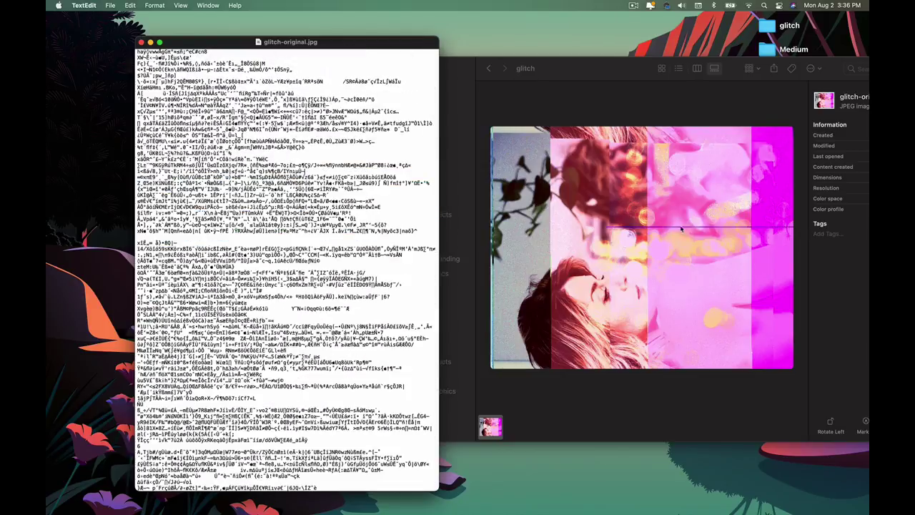
- Delete a block of about seven lines of code and a larger block of about 30 lines below it
{"action": "left_click_drag", "start_coordinate": [138, 247], "coordinate": [398, 284]}
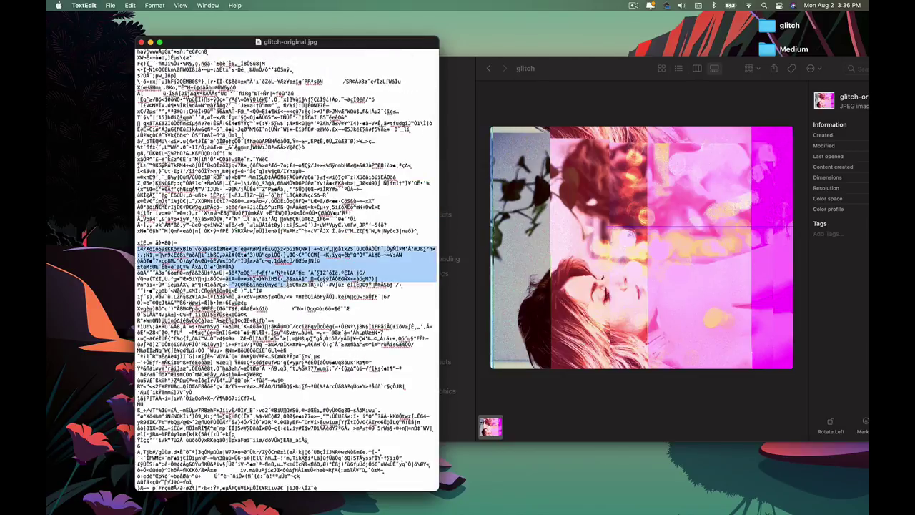
{"action": "key", "text": "BackSpace"}
{"action": "scroll", "coordinate": [398, 285], "scroll_direction": "down", "scroll_amount": 5}
{"action": "left_click_drag", "start_coordinate": [139, 281], "coordinate": [258, 468]}
{"action": "key", "text": "BackSpace"}
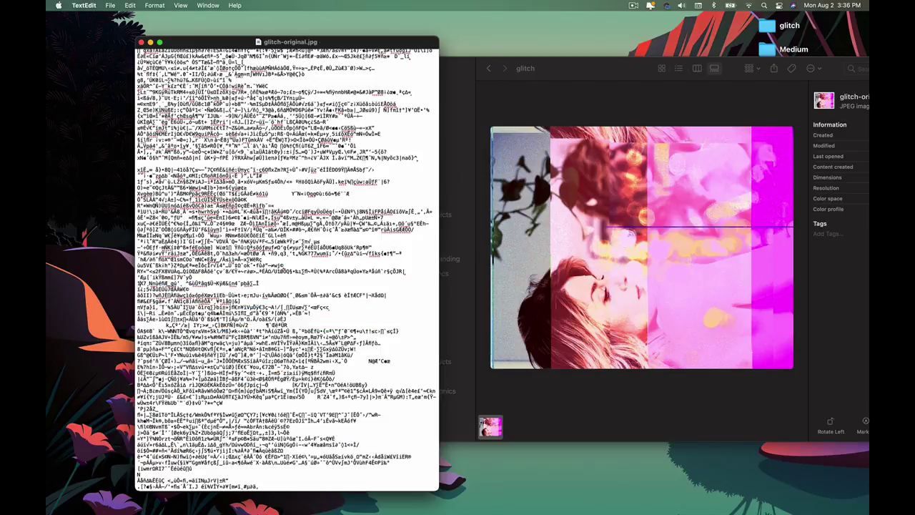
{"action": "scroll", "coordinate": [286, 270], "scroll_direction": "down", "scroll_amount": 5}
- Look at the unglitched layered photo in Affinity Photo and return to the code file in TextEdit
{"action": "left_click_drag", "start_coordinate": [490, 427], "coordinate": [351, 503]}
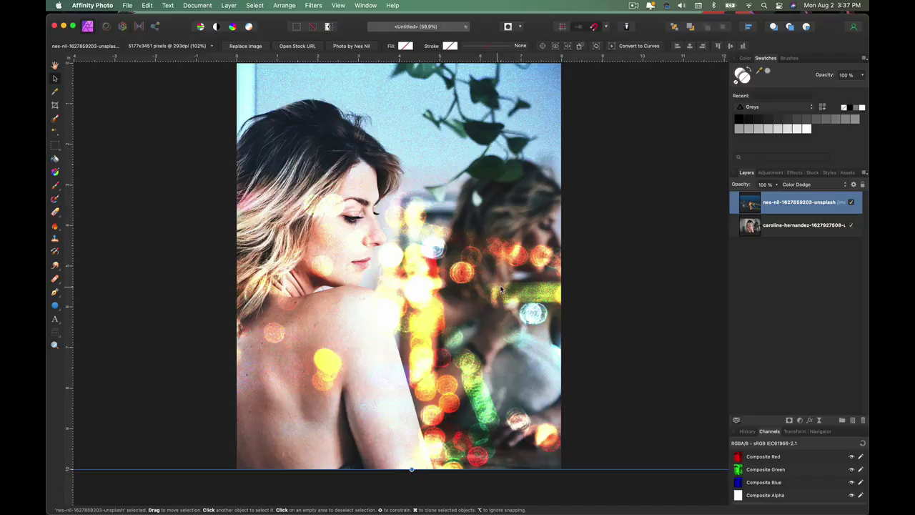
{"action": "key", "text": "super+Tab"}
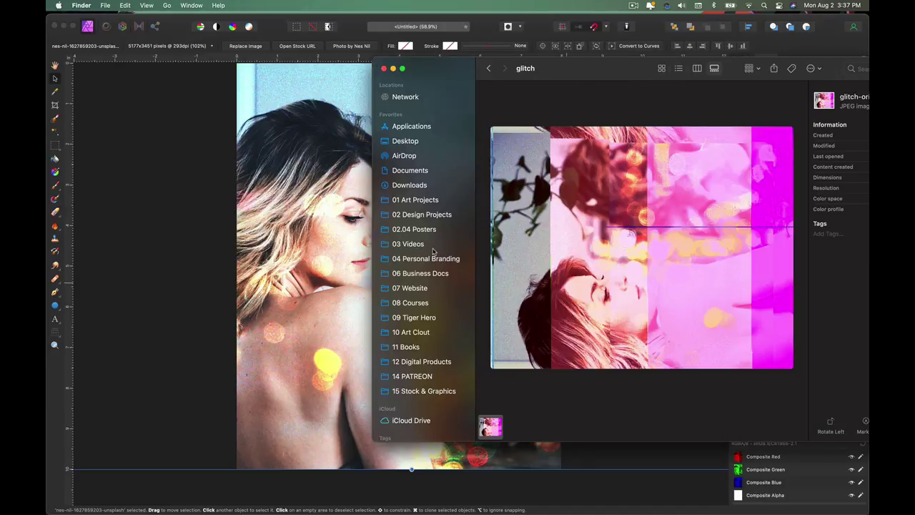
{"action": "key", "text": "super+Tab"}
{"action": "key", "text": "super+Tab"}
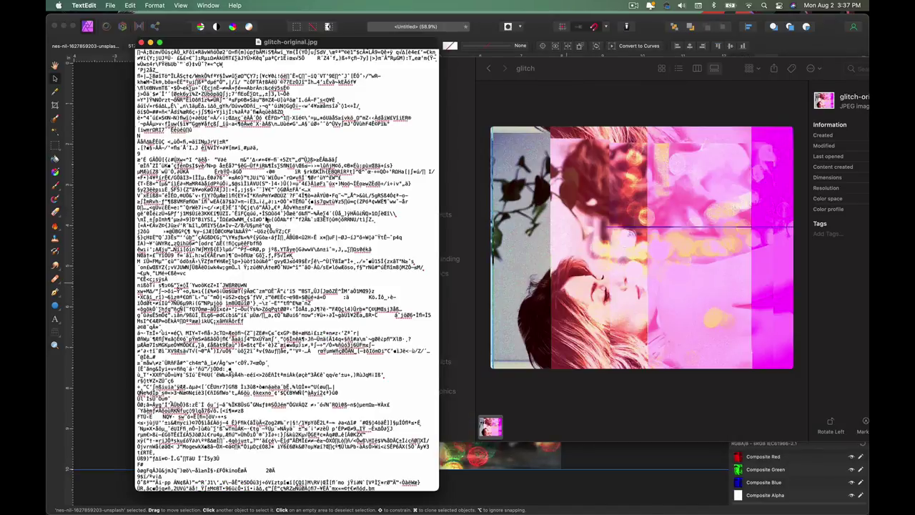
- Delete large blocks of code further down the file, including one of about 32 lines
{"action": "scroll", "coordinate": [433, 250], "scroll_direction": "down", "scroll_amount": 1}
{"action": "left_click_drag", "start_coordinate": [248, 181], "coordinate": [271, 181]}
{"action": "left_click_drag", "start_coordinate": [207, 109], "coordinate": [420, 443]}
{"action": "key", "text": "BackSpace"}
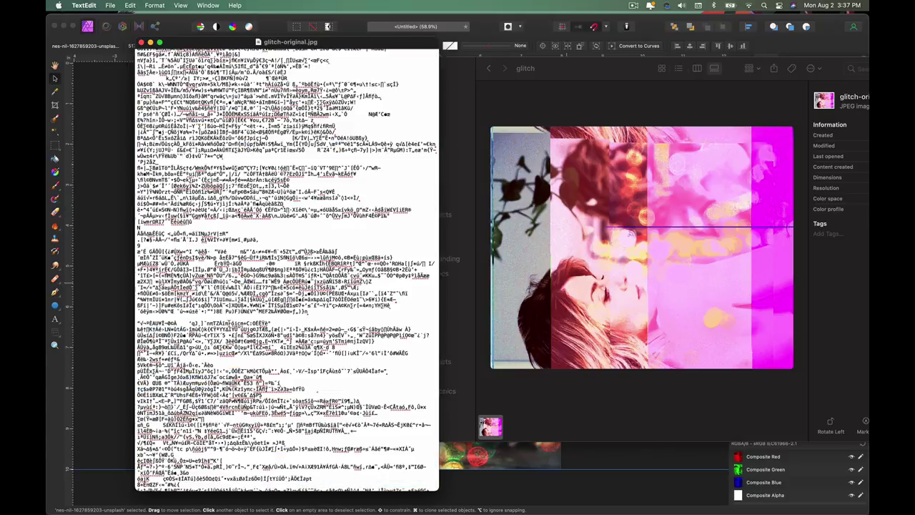
{"action": "left_click_drag", "start_coordinate": [140, 257], "coordinate": [260, 448]}
{"action": "key", "text": "BackSpace"}
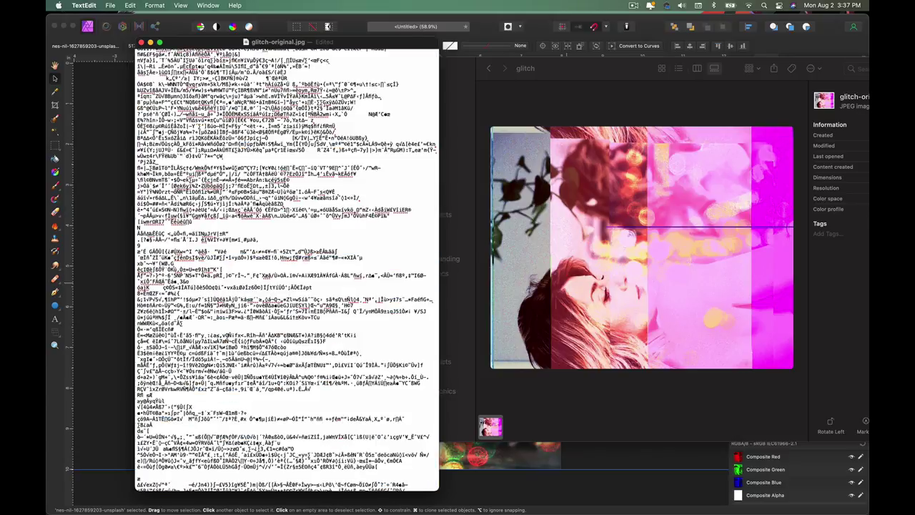
- Replace a long run of code far down the file with the copied code
{"action": "scroll", "coordinate": [403, 235], "scroll_direction": "down", "scroll_amount": 5}
{"action": "key", "text": "super+a"}
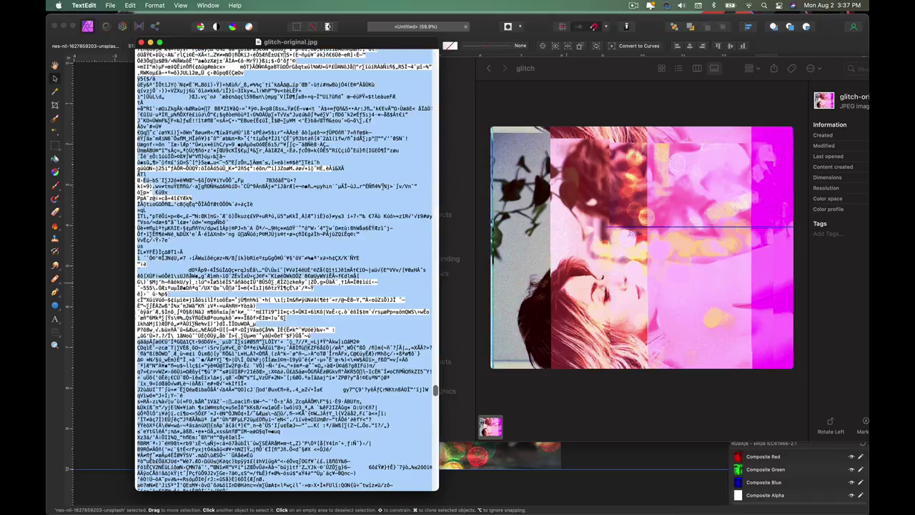
{"action": "key", "text": "super+v"}
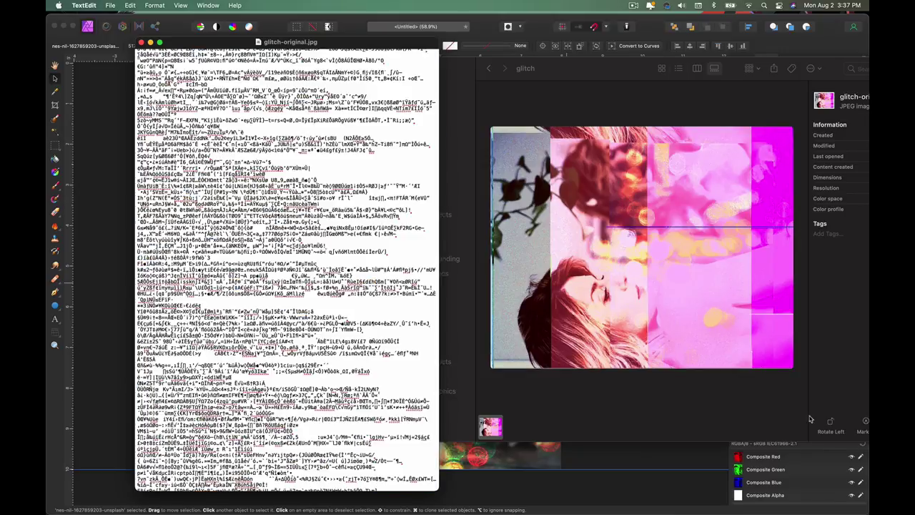
{"action": "scroll", "coordinate": [226, 306], "scroll_direction": "down", "scroll_amount": 2}
{"action": "left_click_drag", "start_coordinate": [204, 258], "coordinate": [267, 446]}
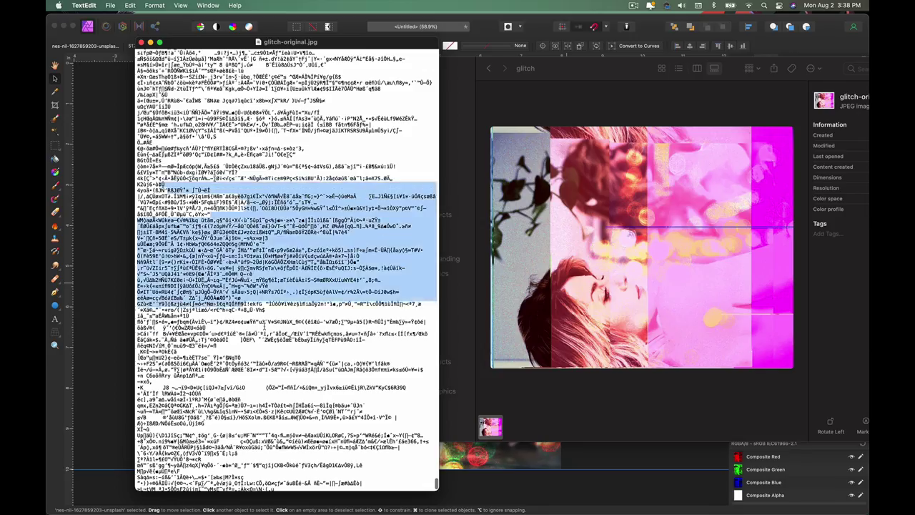
{"action": "left_click_drag", "start_coordinate": [285, 336], "coordinate": [288, 432]}
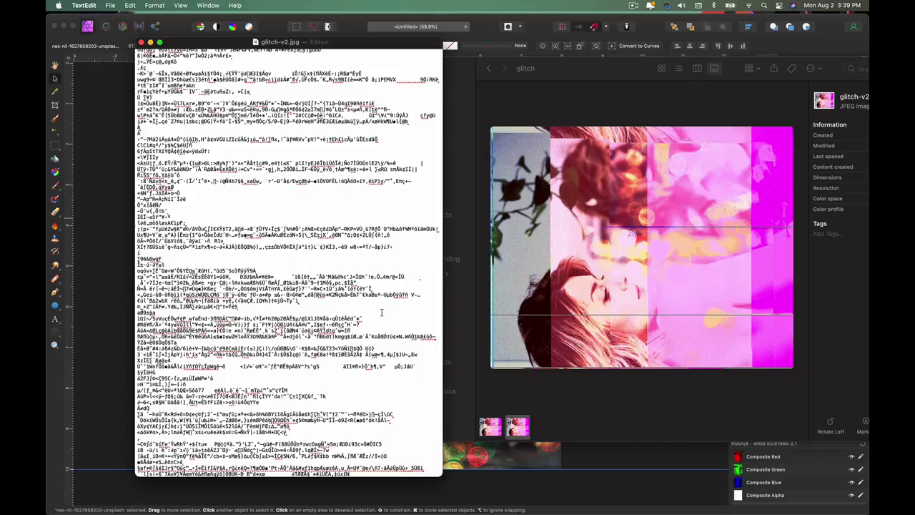
{"action": "key", "text": "super+s"}
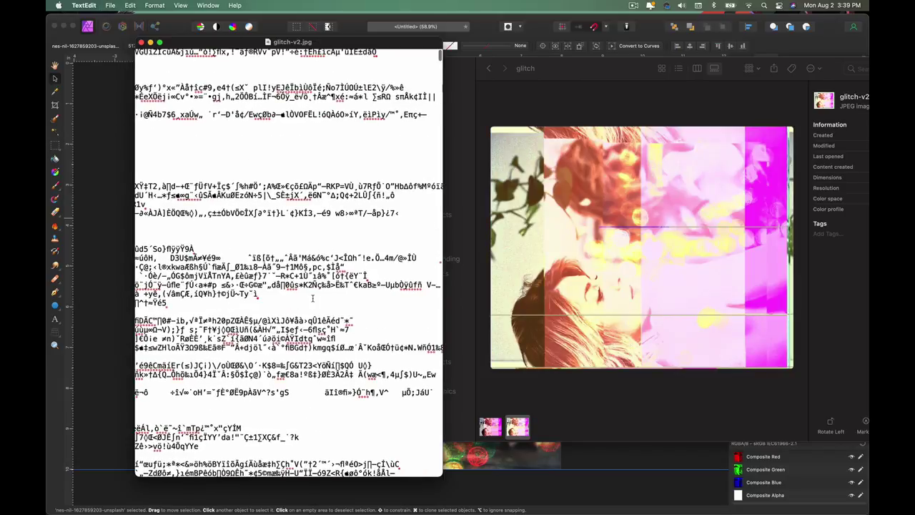
- Show the code of glitch-v2.jpg at actual size and delete a block of about ten lines
{"action": "key", "text": "super+0"}
{"action": "scroll", "coordinate": [352, 299], "scroll_direction": "down", "scroll_amount": 5}
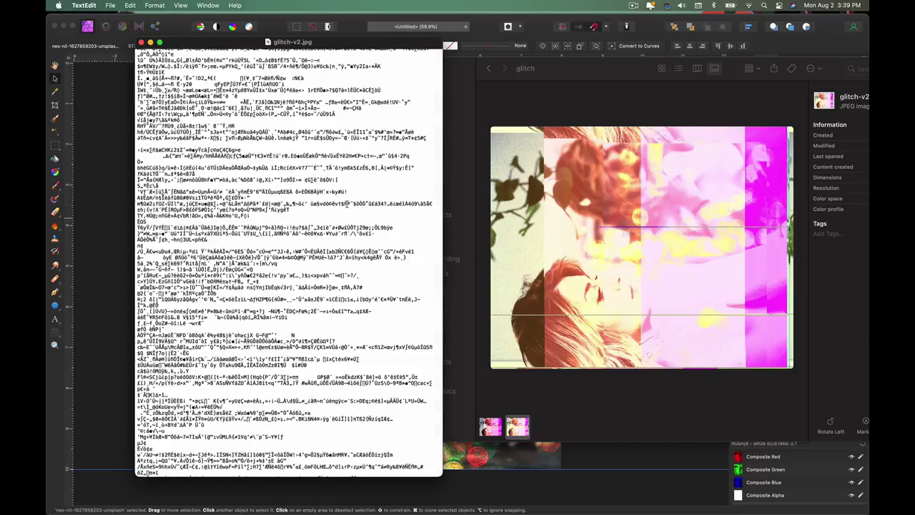
{"action": "left_click_drag", "start_coordinate": [213, 240], "coordinate": [343, 300]}
{"action": "key", "text": "BackSpace"}
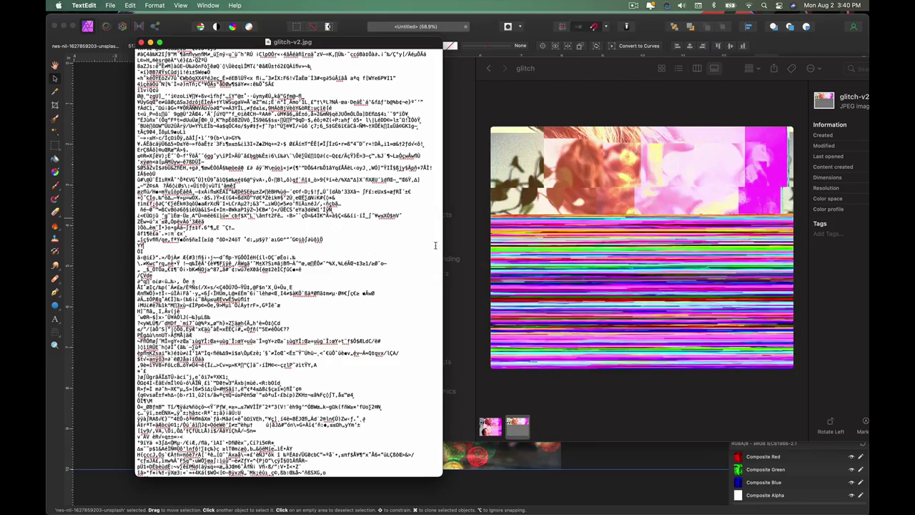
- Undo the last code change in glitch-v2.jpg, paste the copied code block further down, and save the file
{"action": "key", "text": "super+z"}
{"action": "key", "text": "super+s"}
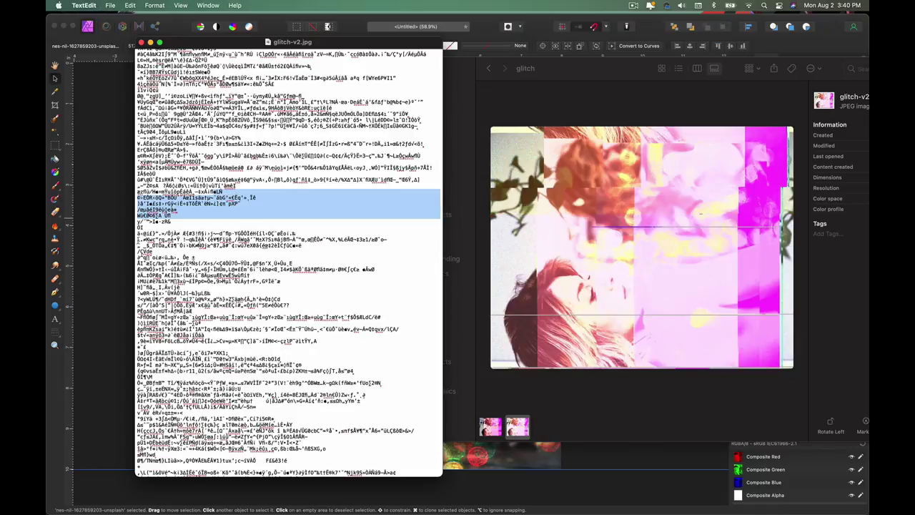
{"action": "key", "text": "super+v"}
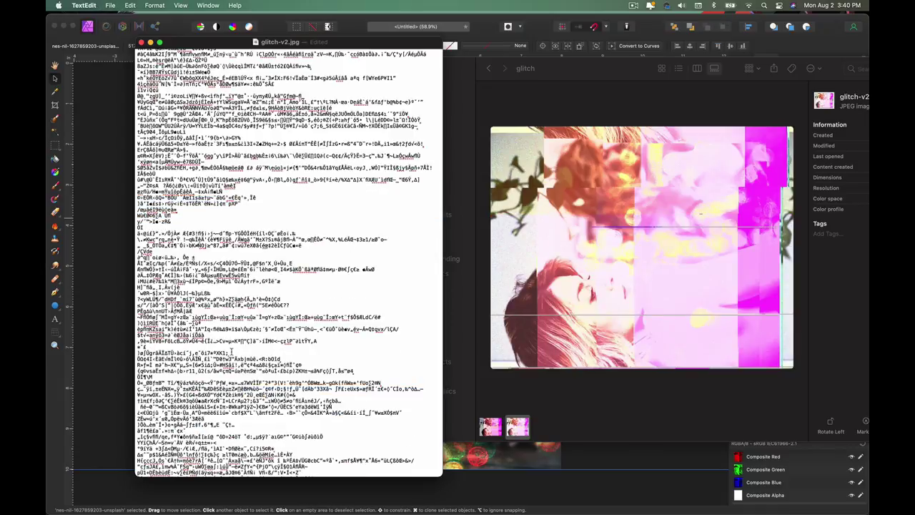
{"action": "key", "text": "super+s"}
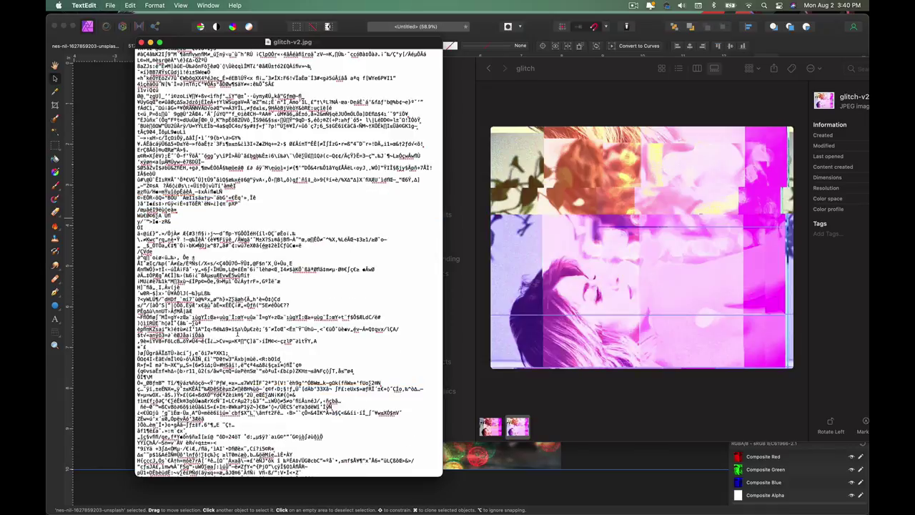
{"action": "scroll", "coordinate": [242, 287], "scroll_direction": "down", "scroll_amount": 15}
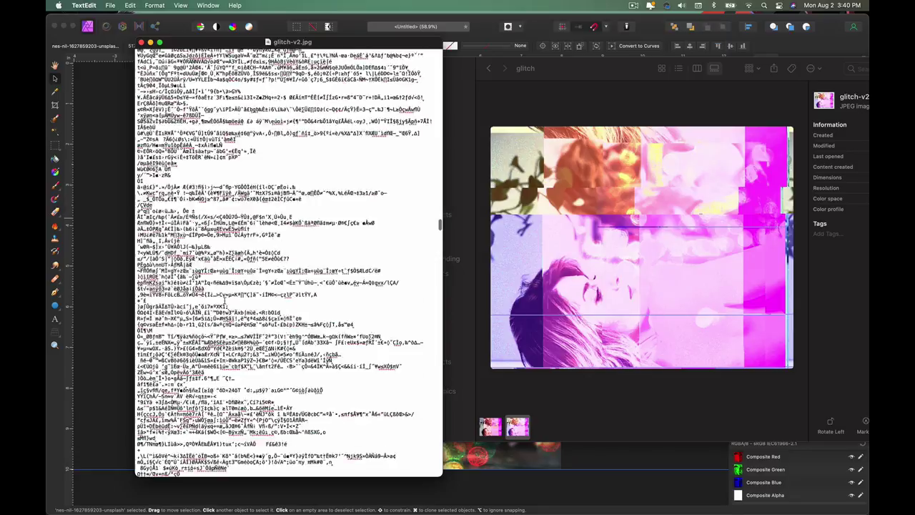
- Try deleting about three lines of code further down glitch-v2.jpg and save, undo the deletion, and save again
{"action": "scroll", "coordinate": [225, 305], "scroll_direction": "down", "scroll_amount": 10}
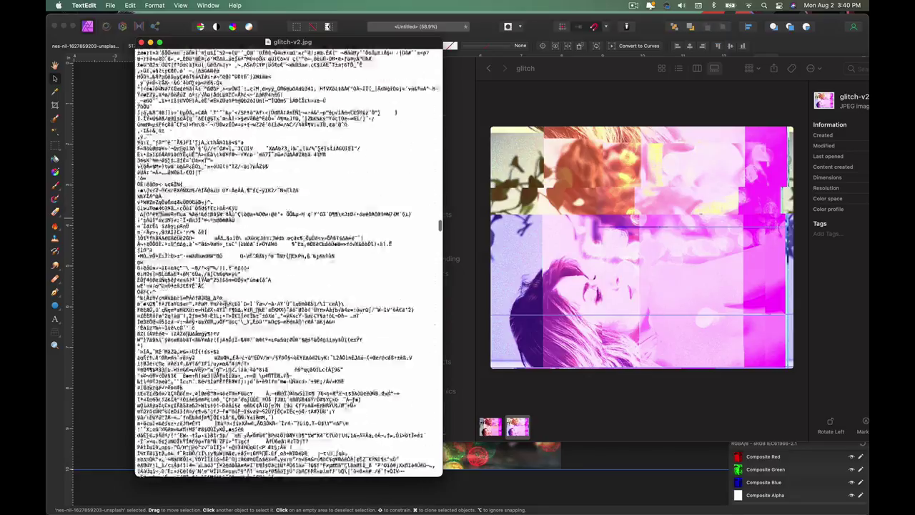
{"action": "left_click_drag", "start_coordinate": [202, 287], "coordinate": [227, 306]}
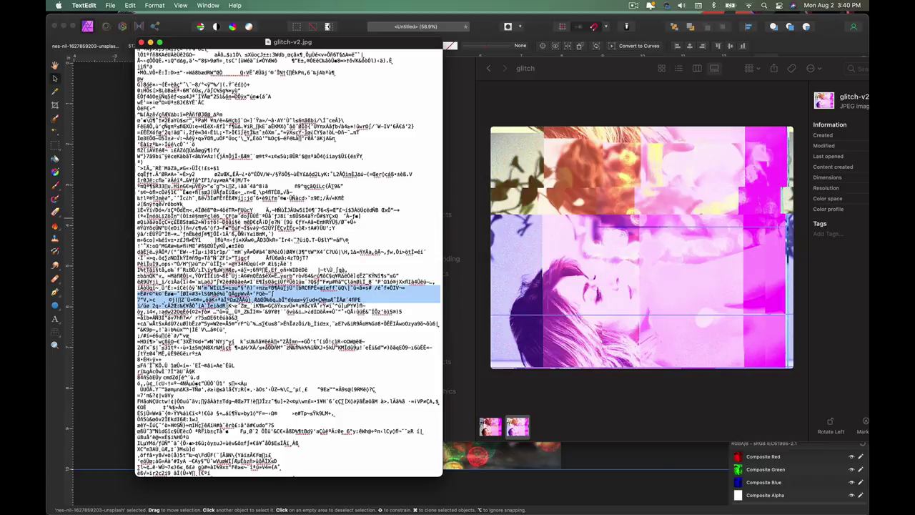
{"action": "key", "text": "super+x"}
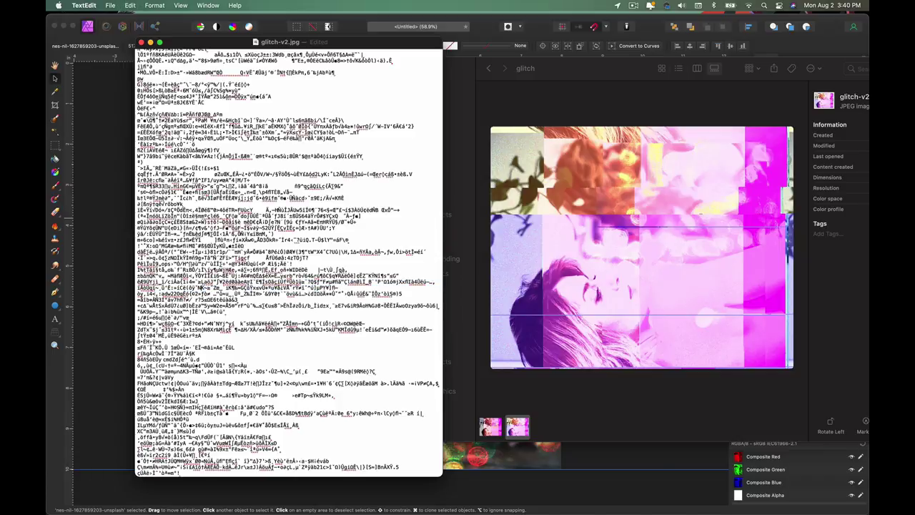
{"action": "key", "text": "super+s"}
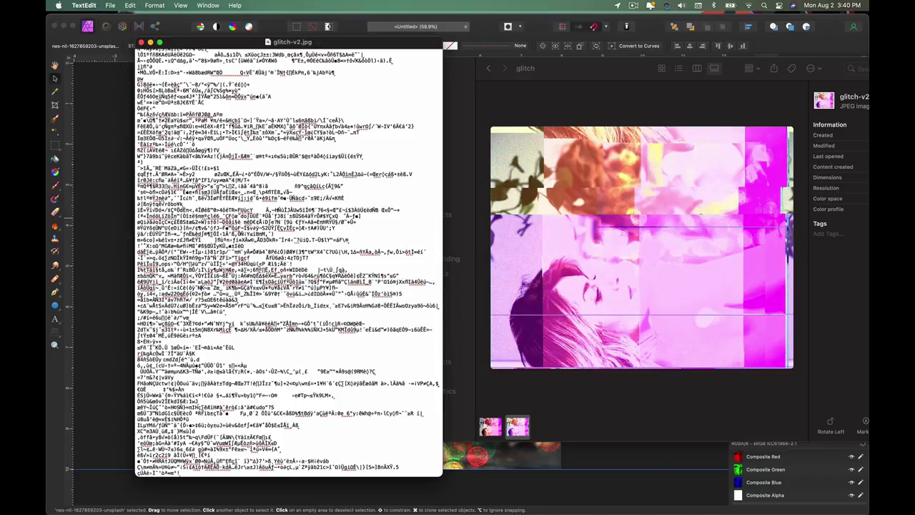
{"action": "key", "text": "super+z"}
{"action": "key", "text": "super+s"}
- Cut a short block of code slightly further down glitch-v2.jpg and save the file
{"action": "scroll", "coordinate": [246, 258], "scroll_direction": "down", "scroll_amount": 15}
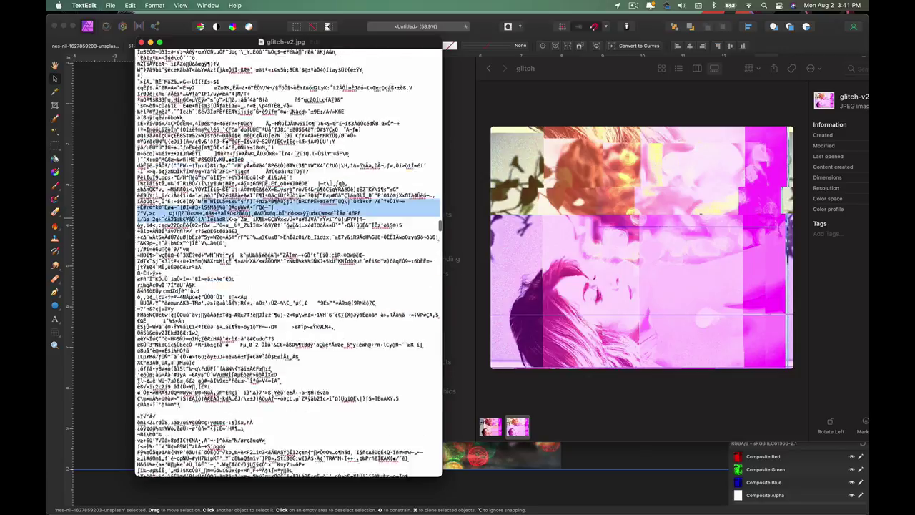
{"action": "left_click_drag", "start_coordinate": [243, 239], "coordinate": [262, 252]}
{"action": "key", "text": "super+x"}
{"action": "key", "text": "super+s"}
- Delete a block of about three lines from the next section of code and save the change
{"action": "scroll", "coordinate": [264, 258], "scroll_direction": "down", "scroll_amount": 10}
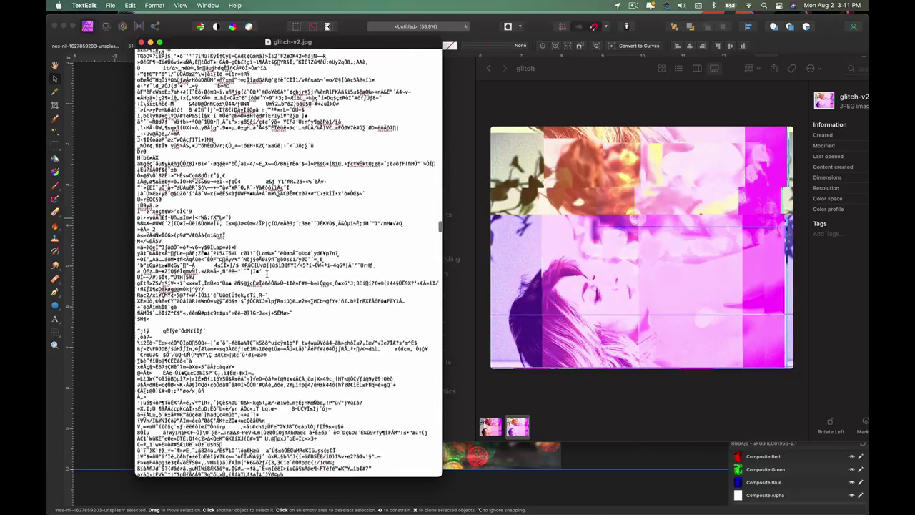
{"action": "left_click_drag", "start_coordinate": [234, 253], "coordinate": [265, 291]}
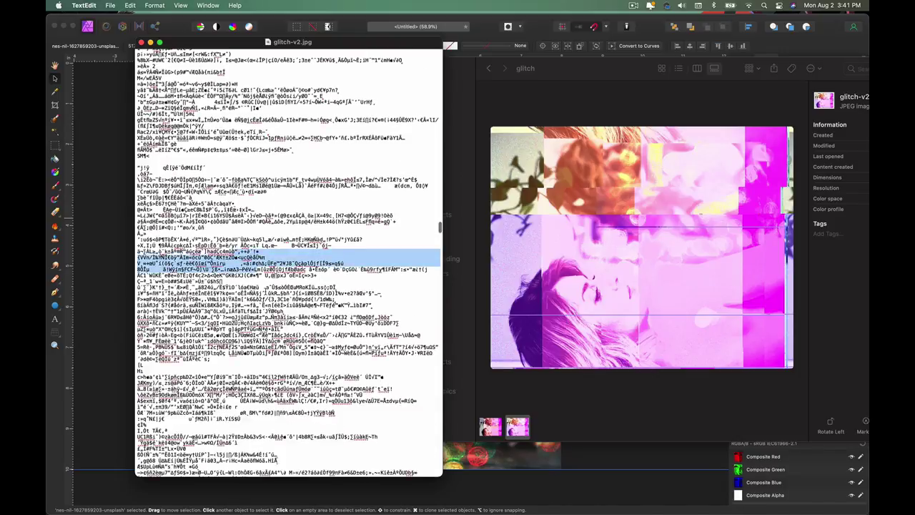
{"action": "key", "text": "BackSpace"}
{"action": "key", "text": "super+s"}
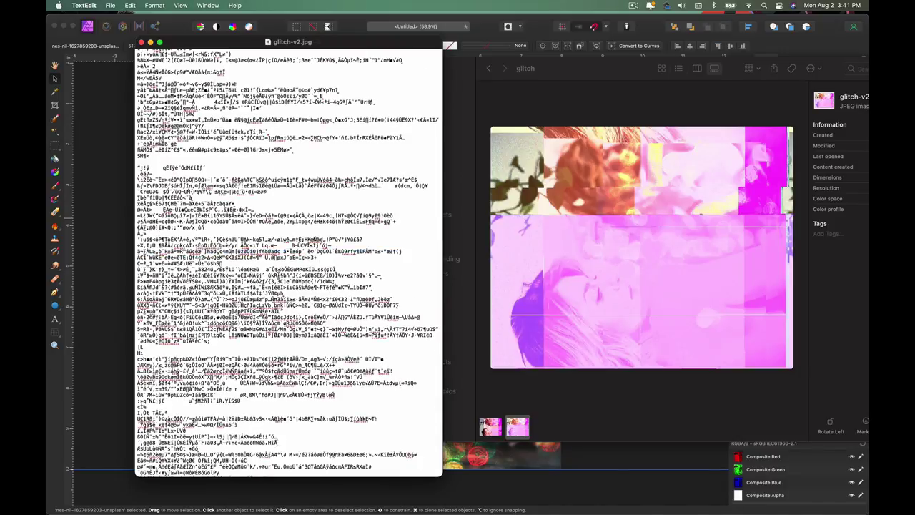
- Remove a block of about six lines even further down the code and save glitch-v2.jpg
{"action": "scroll", "coordinate": [231, 223], "scroll_direction": "down", "scroll_amount": 15}
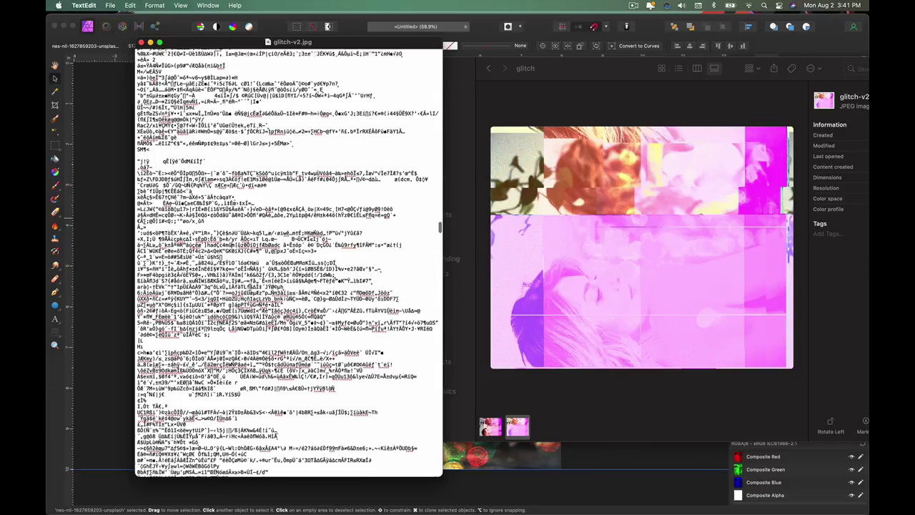
{"action": "left_click_drag", "start_coordinate": [188, 125], "coordinate": [429, 150]}
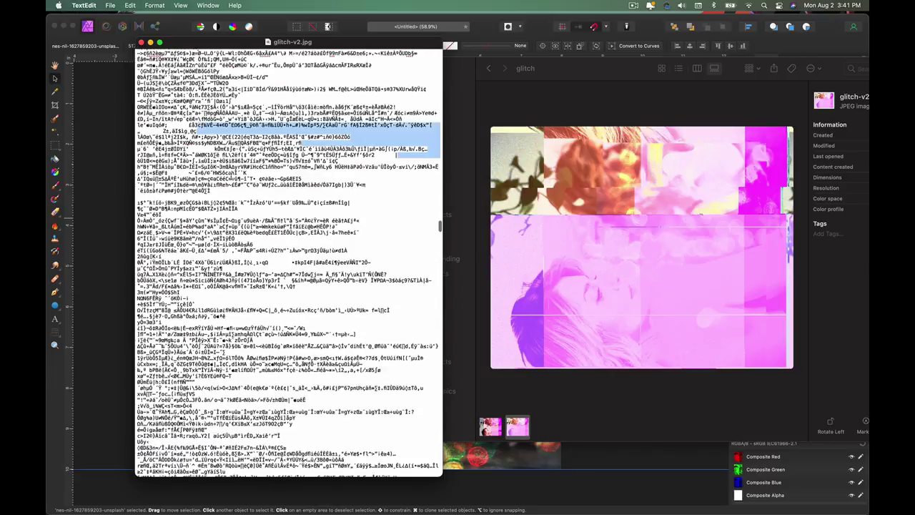
{"action": "key", "text": "BackSpace"}
{"action": "key", "text": "super+s"}
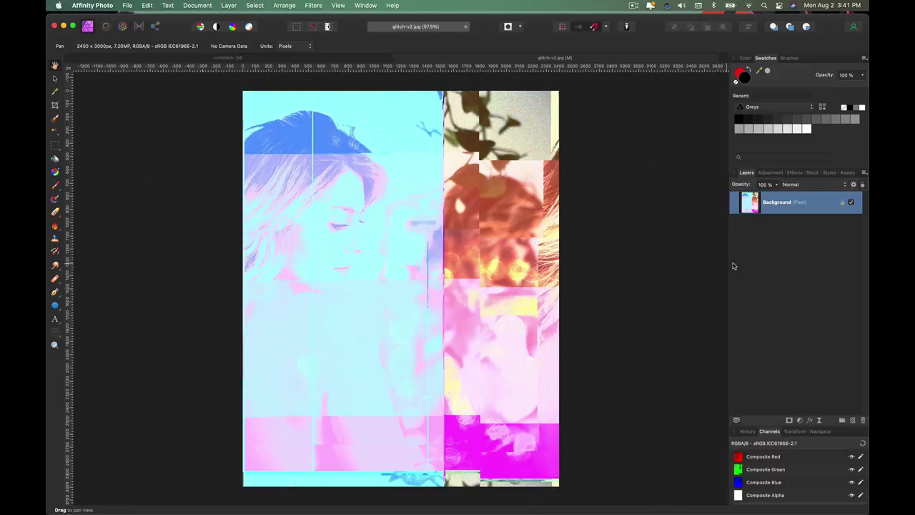
- In Affinity Photo, paste the two photo layers from the untitled document into glitch-v2.jpg as a group and set its blend mode to Pin Light
{"action": "left_click", "coordinate": [249, 58]}
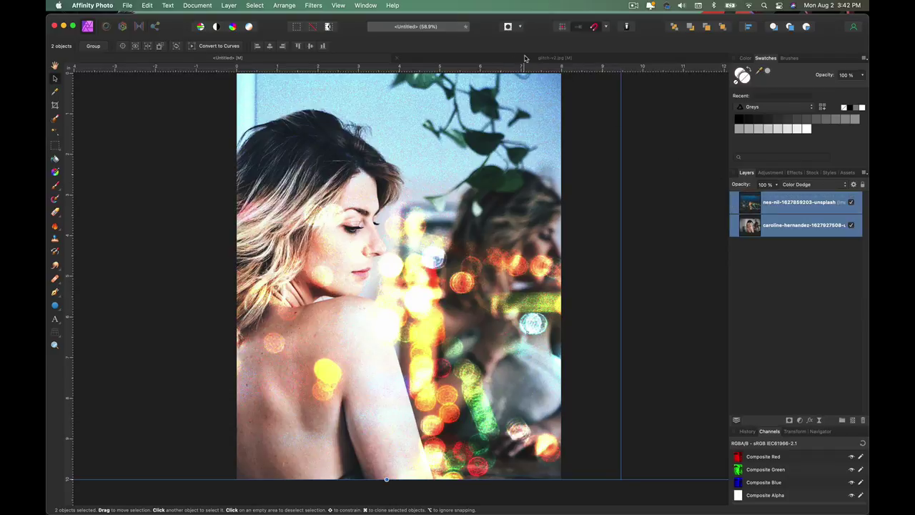
{"action": "left_click", "coordinate": [528, 57]}
{"action": "key", "text": "cmd+v"}
{"action": "left_click", "coordinate": [806, 185]}
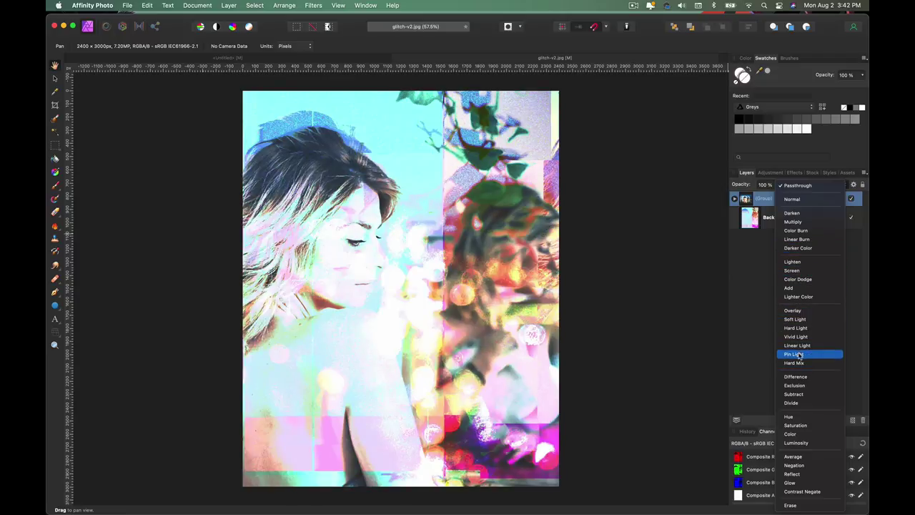
{"action": "left_click", "coordinate": [798, 354]}
{"action": "mouse_move", "coordinate": [458, 288]}
{"action": "left_mouse_down"}
{"action": "mouse_move", "coordinate": [383, 270]}
{"action": "mouse_move", "coordinate": [436, 265]}
{"action": "mouse_move", "coordinate": [443, 287]}
{"action": "left_mouse_up"}
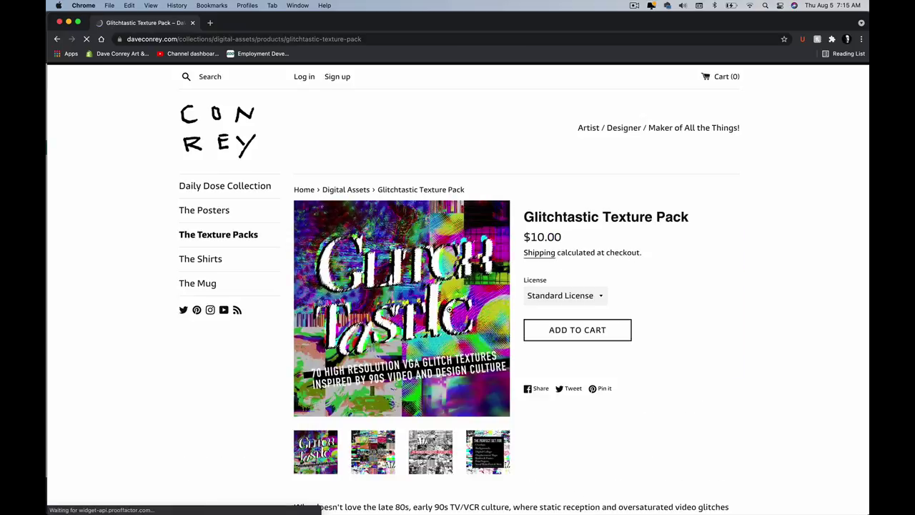
- View the second, third and fourth preview images of the Glitchtastic Texture Pack on its product page
{"action": "left_click", "coordinate": [377, 451]}
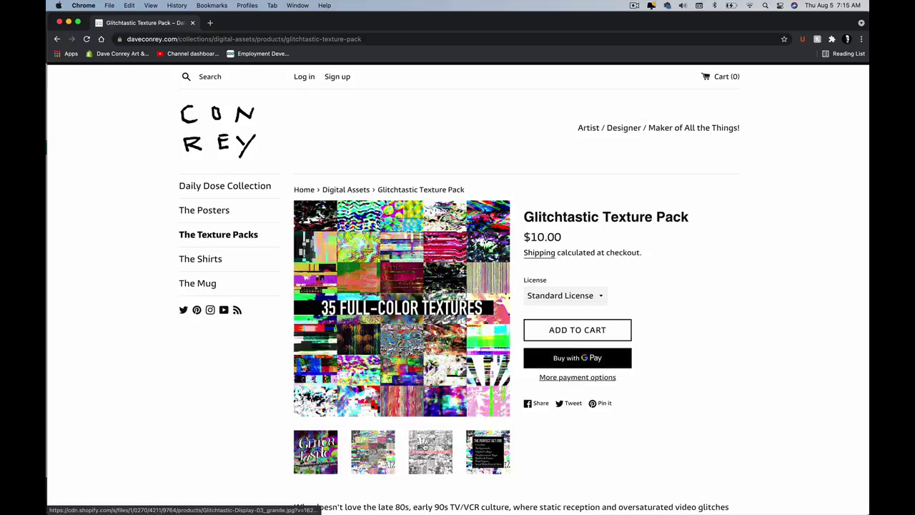
{"action": "left_click", "coordinate": [453, 448]}
{"action": "left_click", "coordinate": [486, 449]}
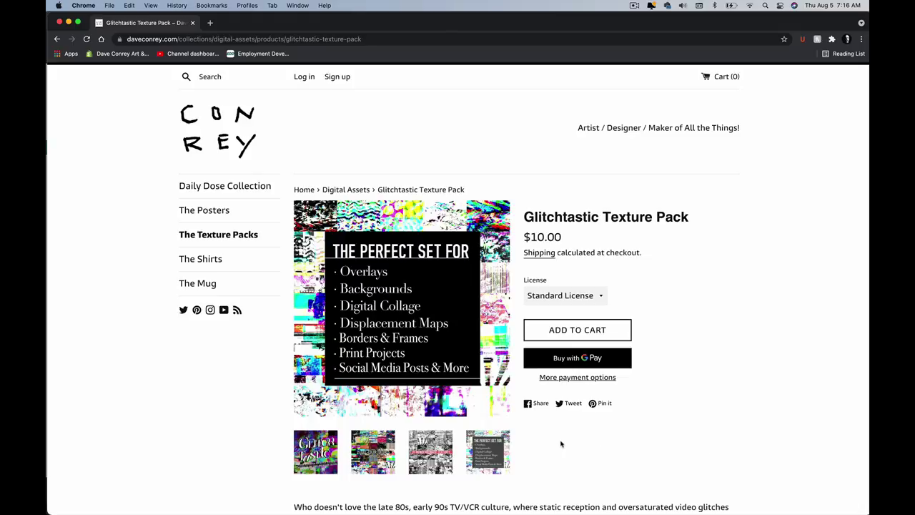
{"action": "left_click", "coordinate": [634, 5]}
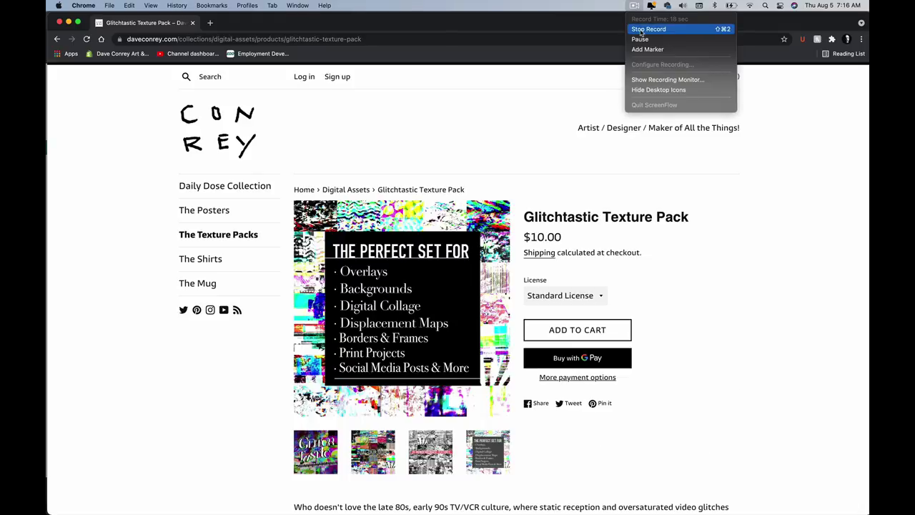